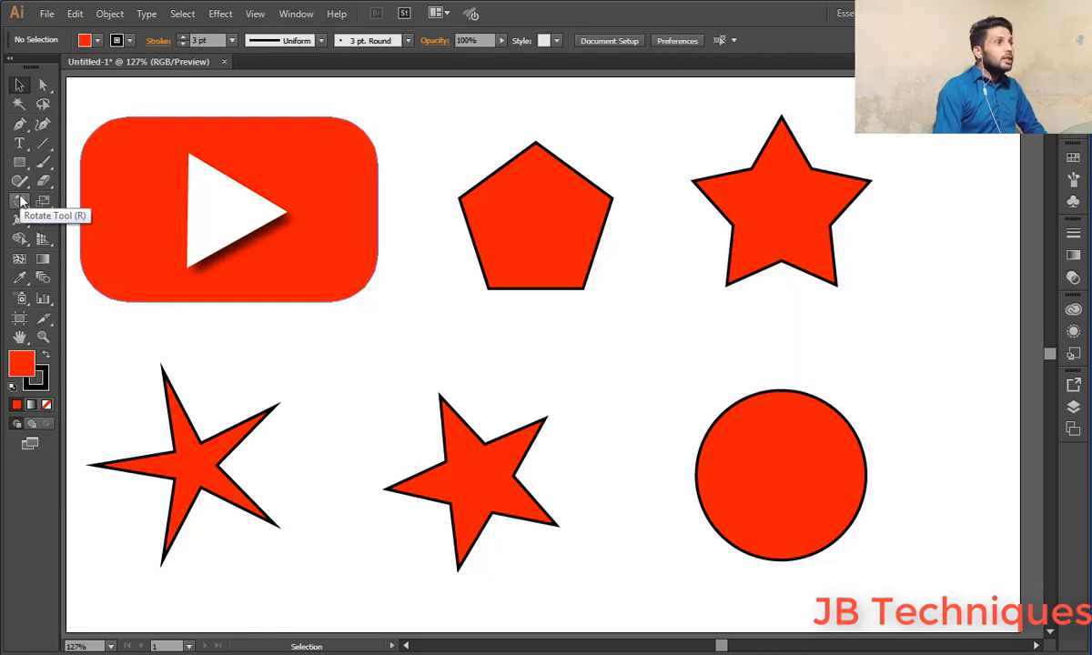
- Hide the default tools panel and bring it back into the workspace
{"action": "left_click", "coordinate": [307, 14]}
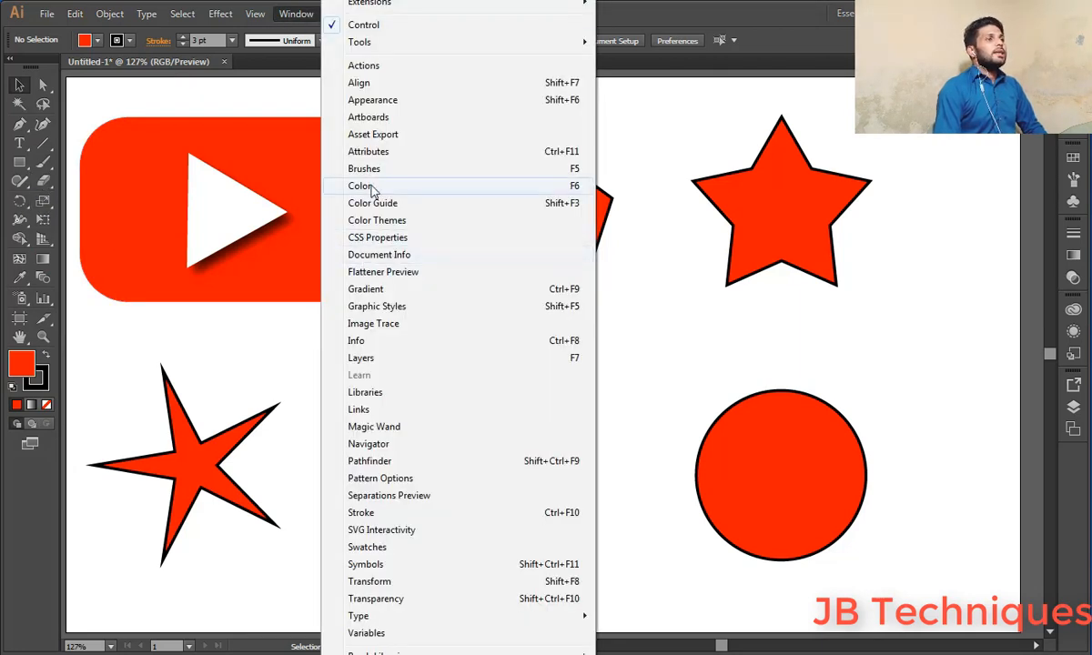
{"action": "mouse_move", "coordinate": [351, 43]}
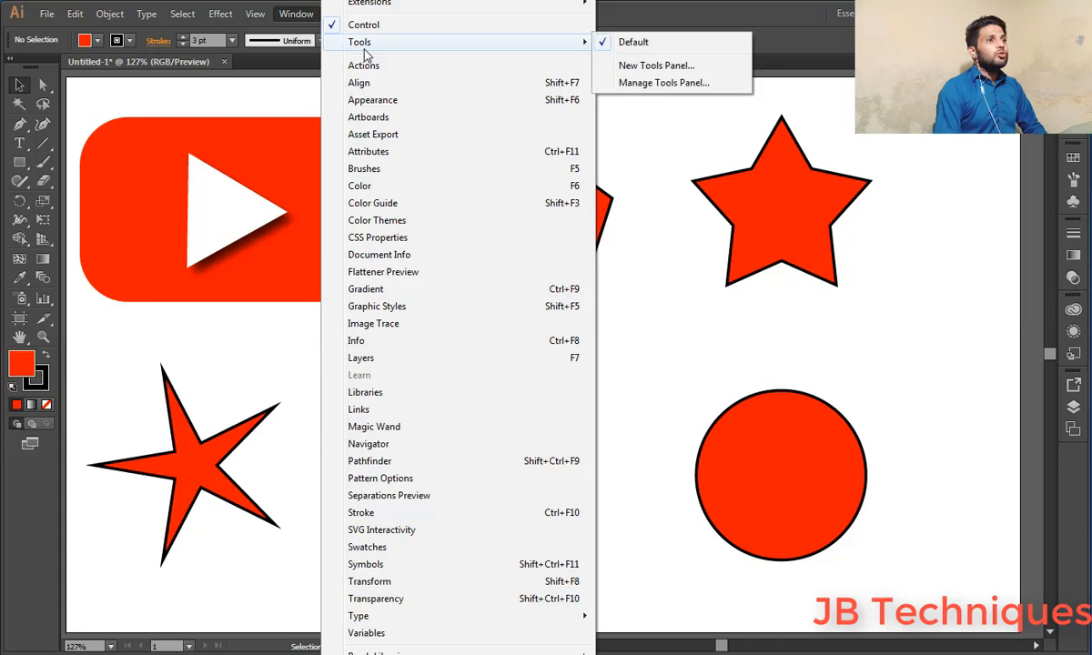
{"action": "left_click", "coordinate": [629, 43]}
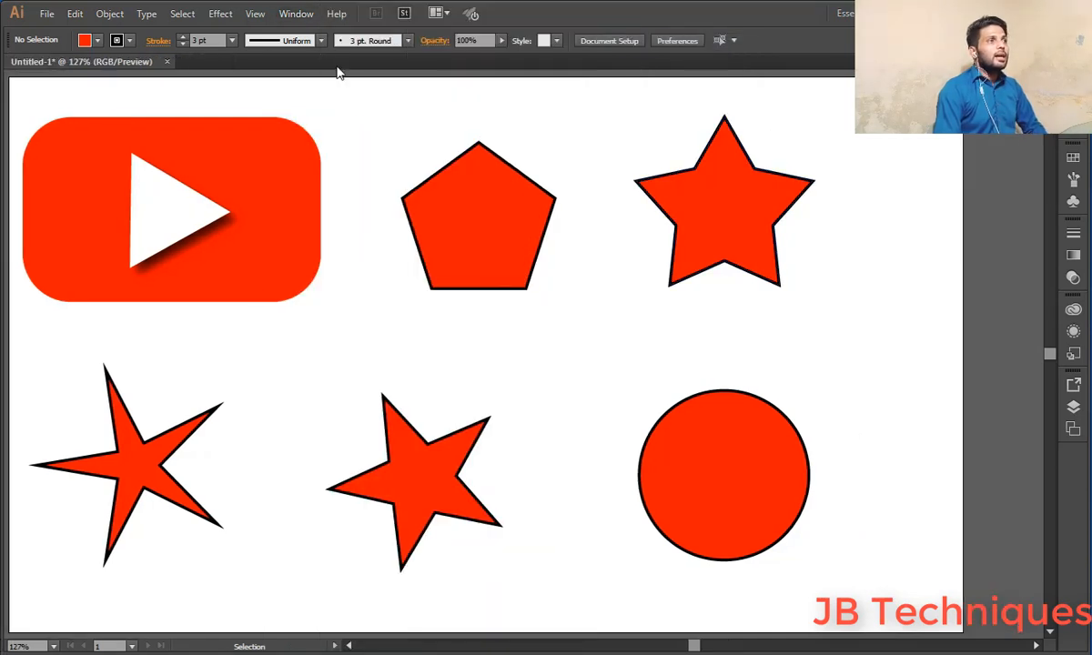
{"action": "left_click", "coordinate": [296, 14]}
{"action": "mouse_move", "coordinate": [382, 43]}
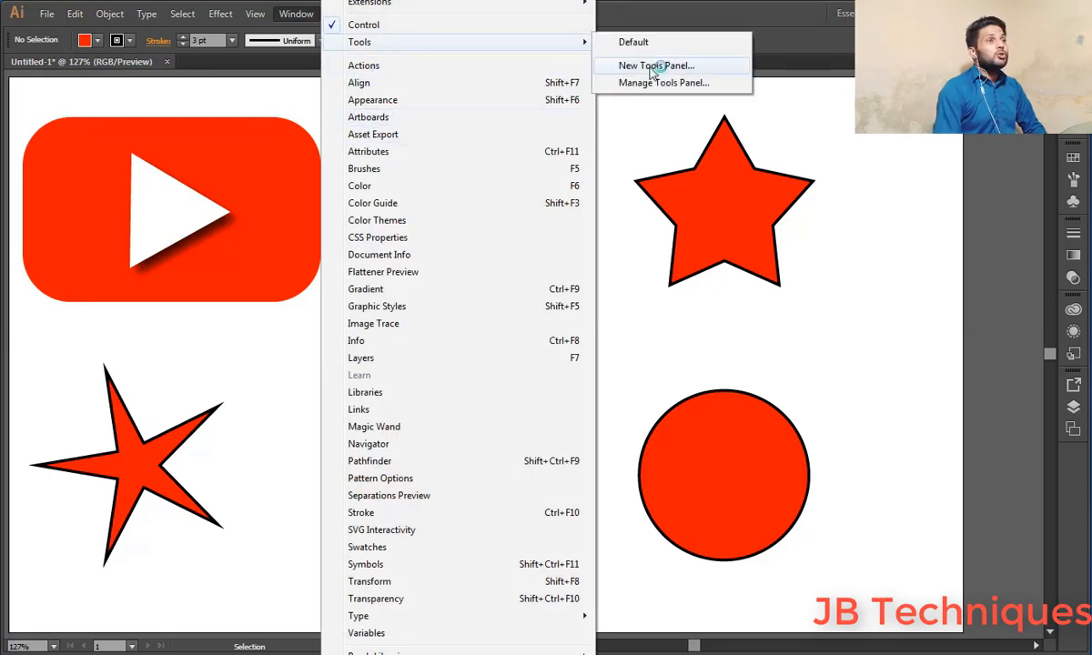
{"action": "left_click", "coordinate": [635, 43]}
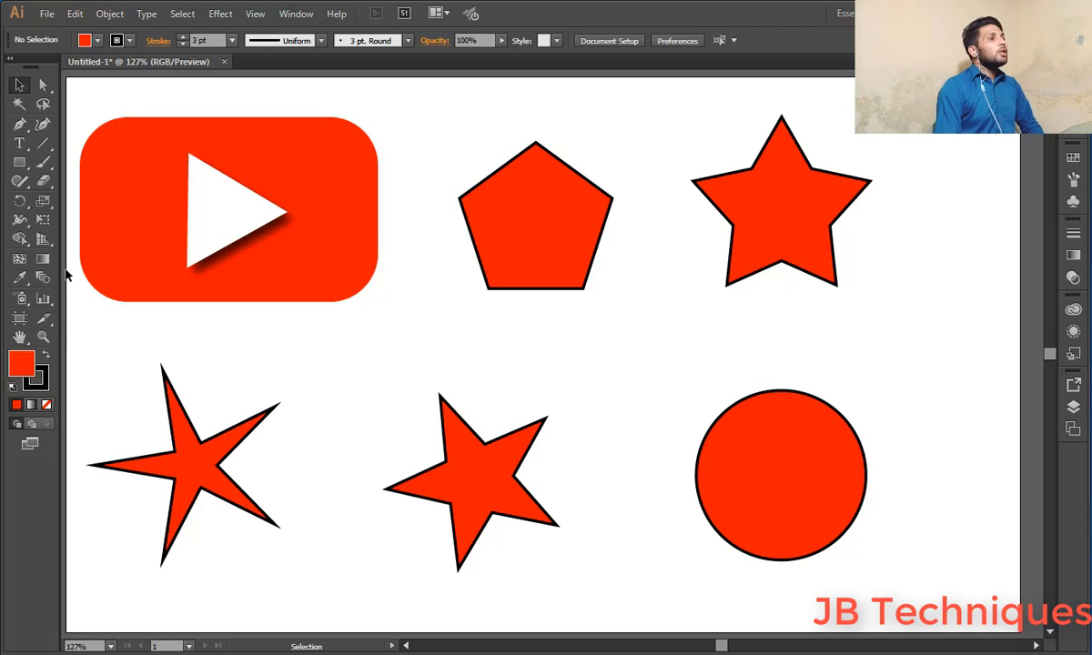
{"action": "left_click", "coordinate": [18, 86]}
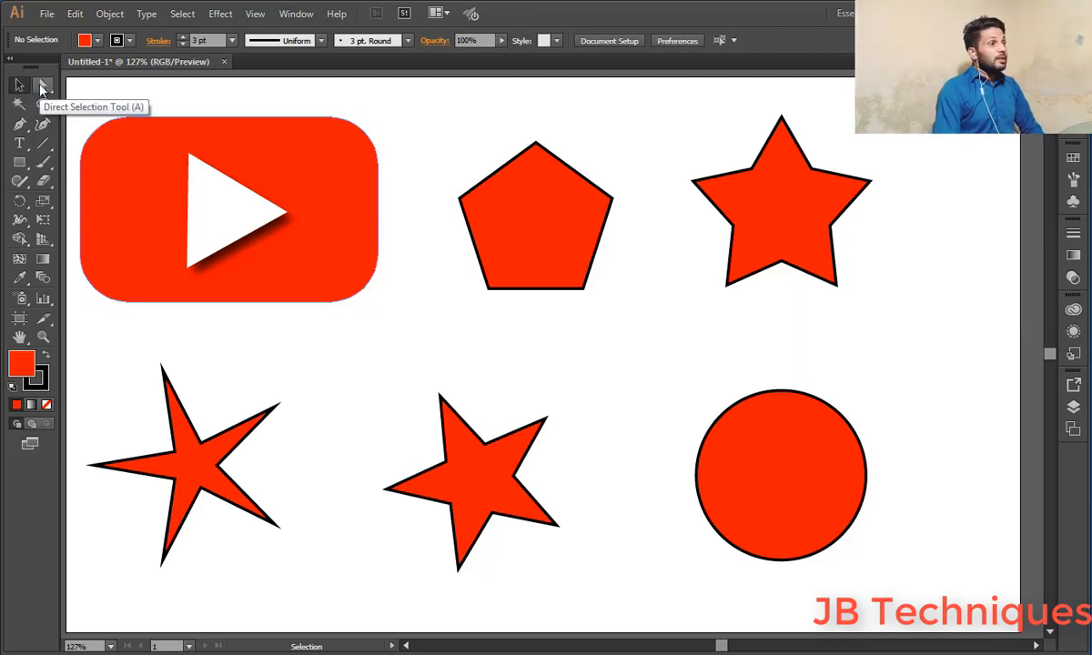
{"action": "left_click", "coordinate": [43, 86]}
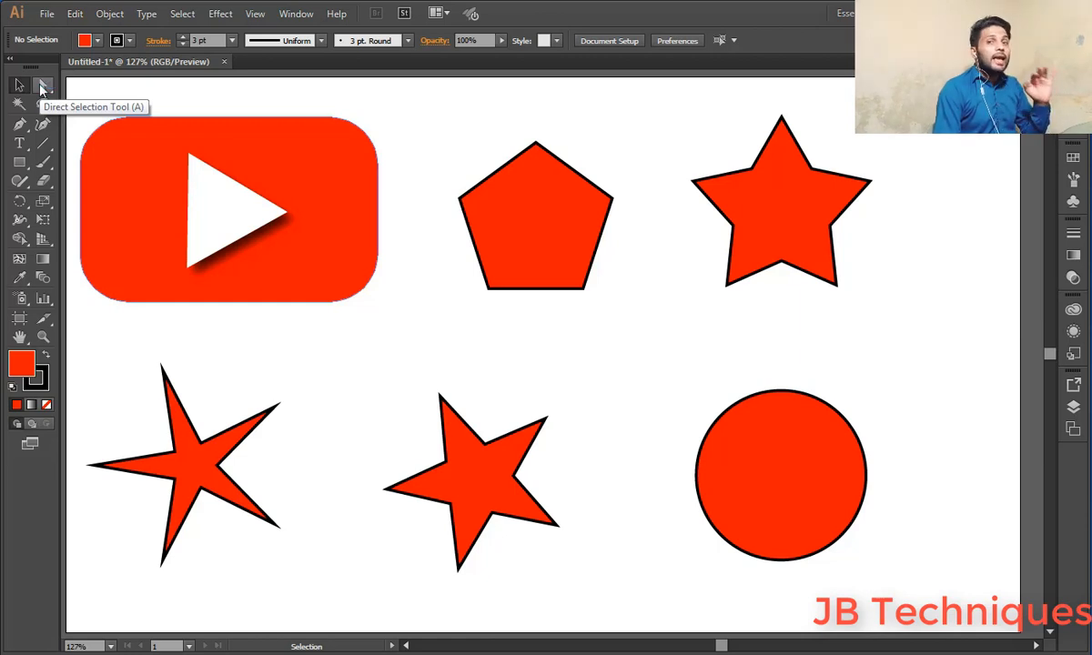
{"action": "left_click", "coordinate": [41, 86]}
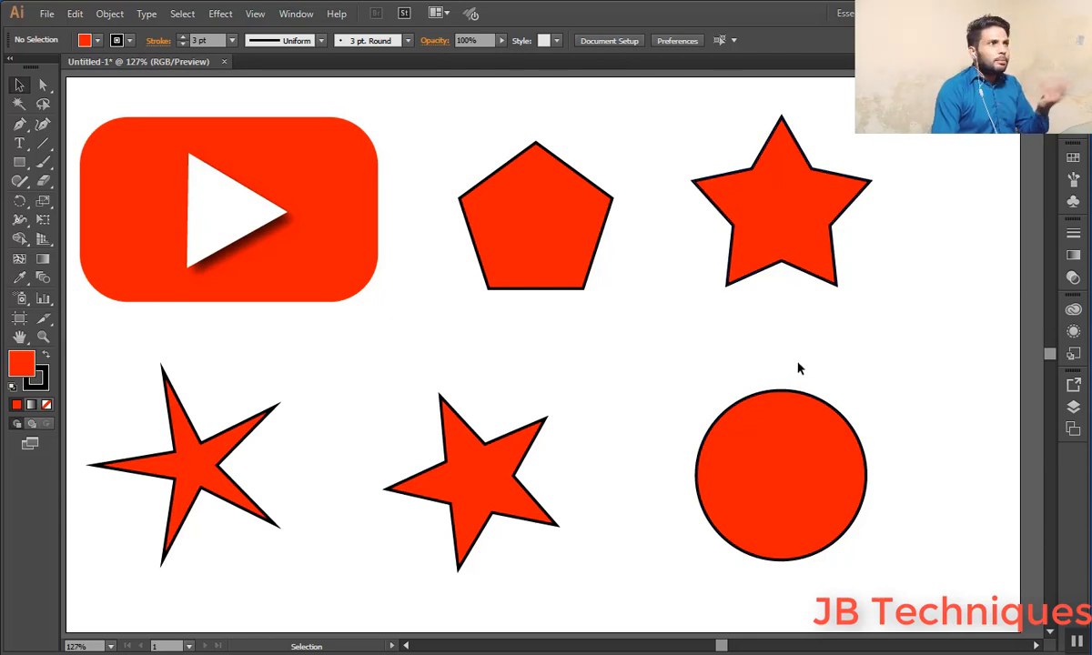
- Swap the positions of the upright star and the circle, leaving the circle above the star
{"action": "left_click", "coordinate": [778, 200]}
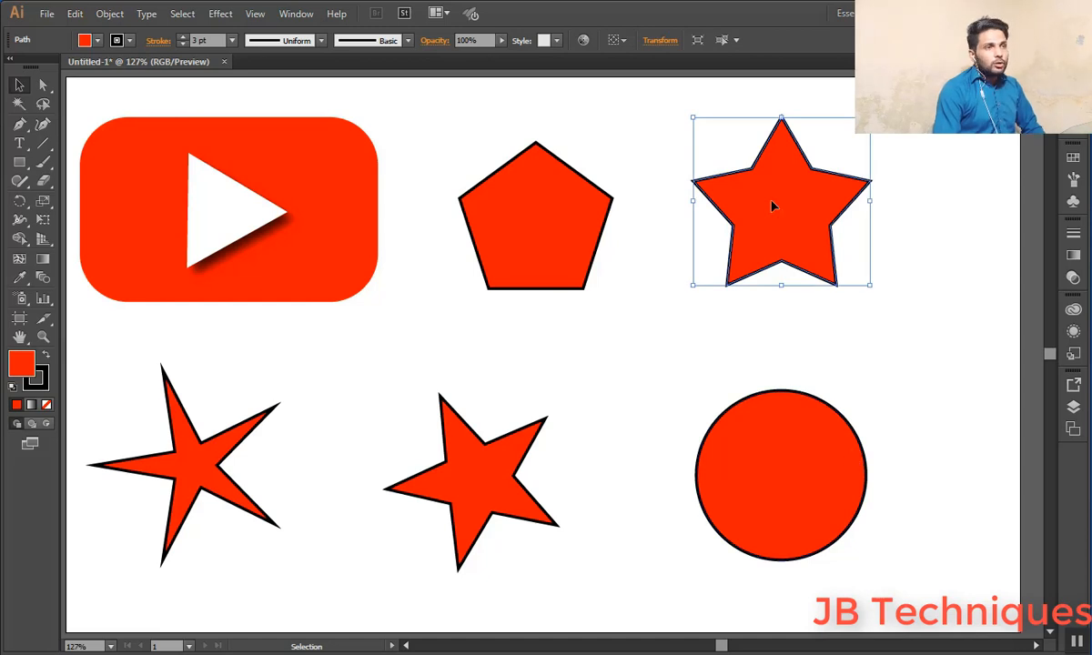
{"action": "left_click_drag", "start_coordinate": [775, 205], "coordinate": [928, 479]}
{"action": "left_click", "coordinate": [789, 496]}
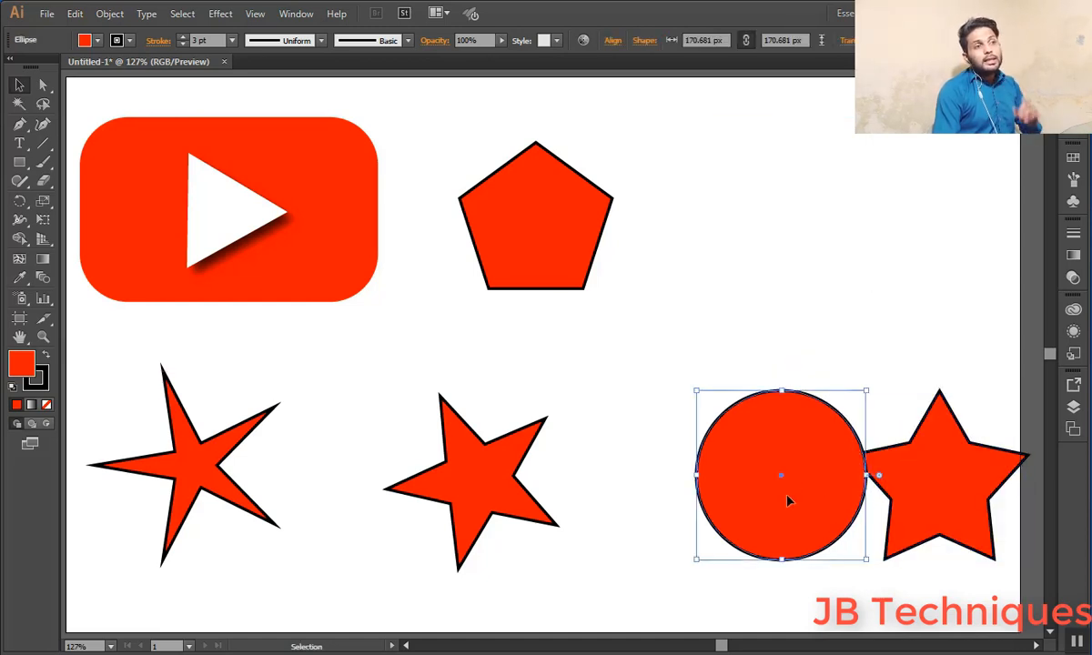
{"action": "left_click_drag", "start_coordinate": [802, 504], "coordinate": [809, 250]}
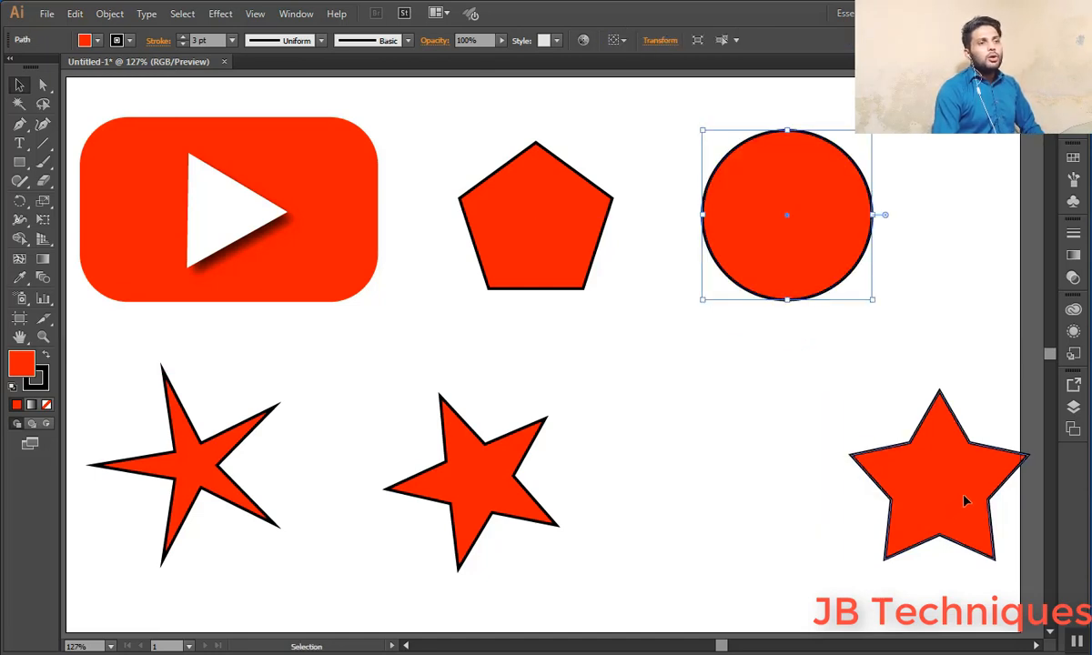
{"action": "left_click_drag", "start_coordinate": [966, 500], "coordinate": [830, 488]}
{"action": "left_click", "coordinate": [883, 382]}
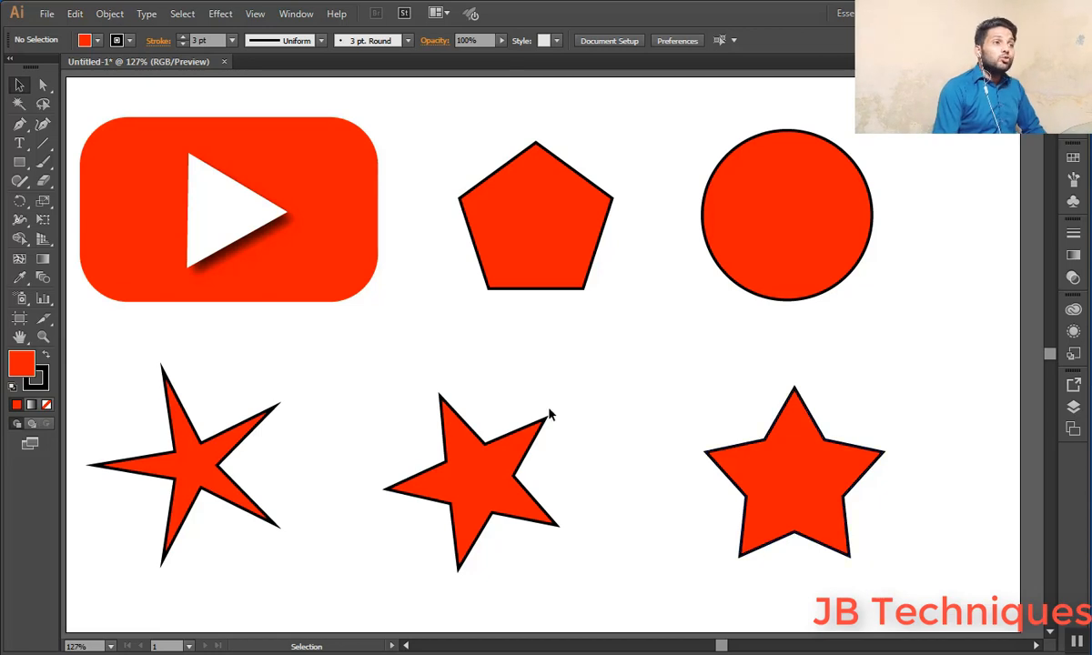
- Select the circle, the tilted star beside the upright one and the pentagon, one after another
{"action": "left_click", "coordinate": [744, 219]}
{"action": "left_click", "coordinate": [527, 454]}
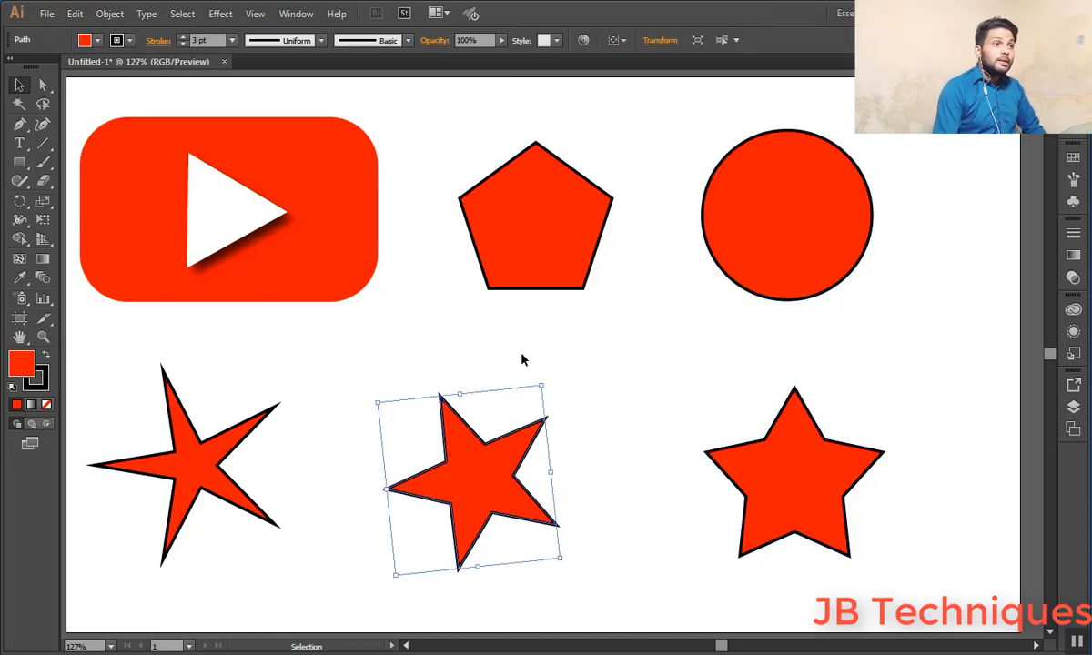
{"action": "left_click", "coordinate": [557, 250]}
- Duplicate the upright star diagonally toward the circle's lower edge, and the pentagon diagonally toward the tilted star
{"action": "left_click", "coordinate": [780, 486]}
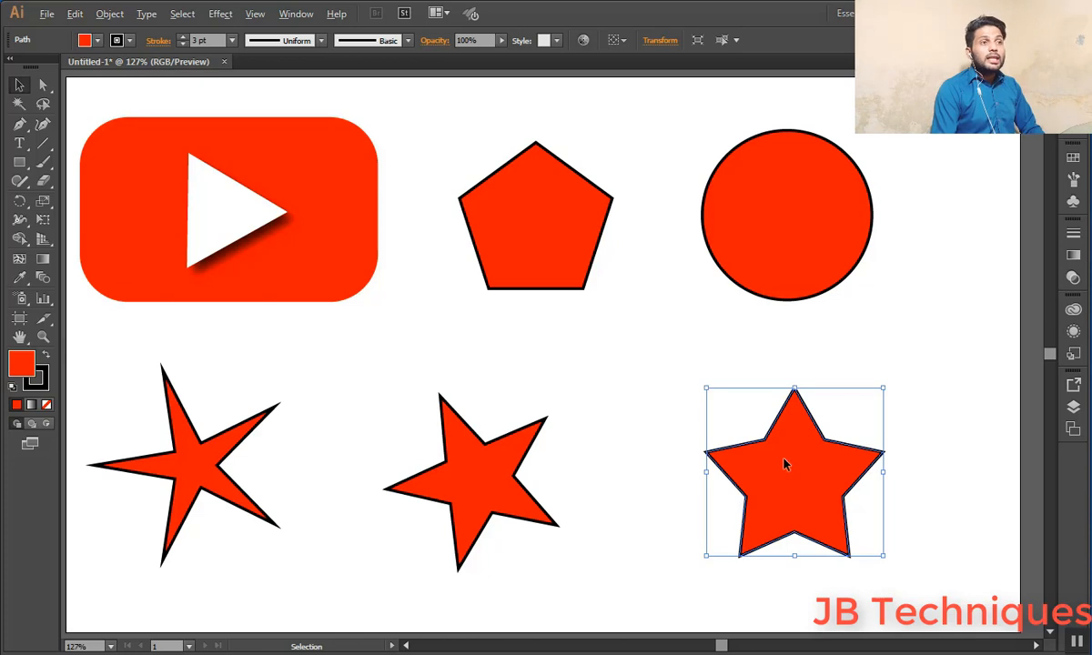
{"action": "left_click_drag", "start_coordinate": [785, 464], "coordinate": [897, 338]}
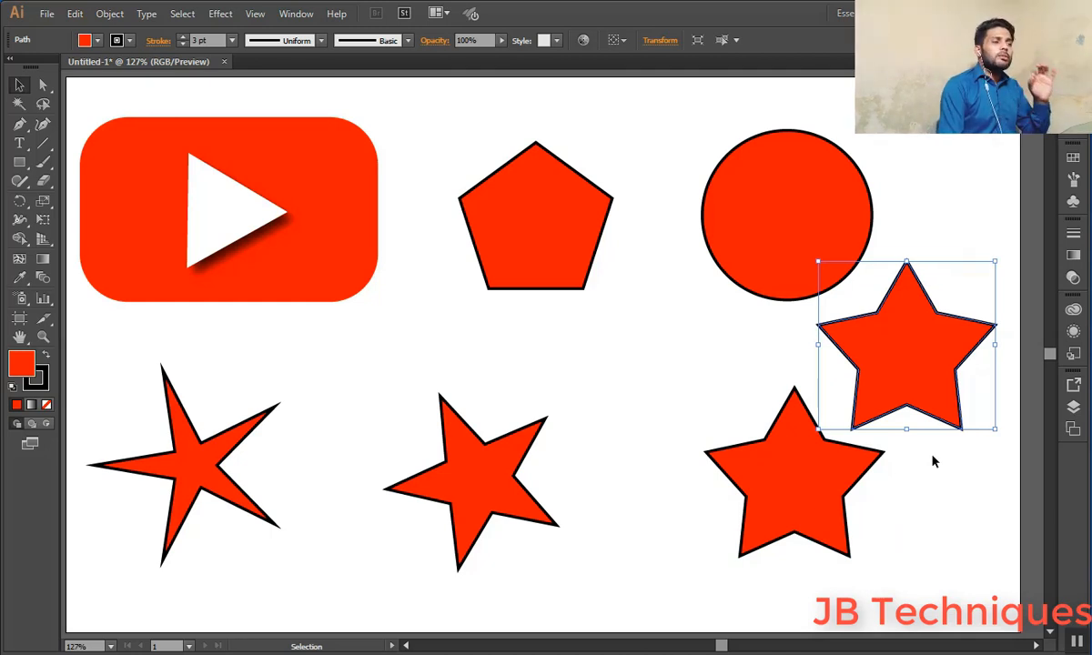
{"action": "left_click", "coordinate": [544, 240]}
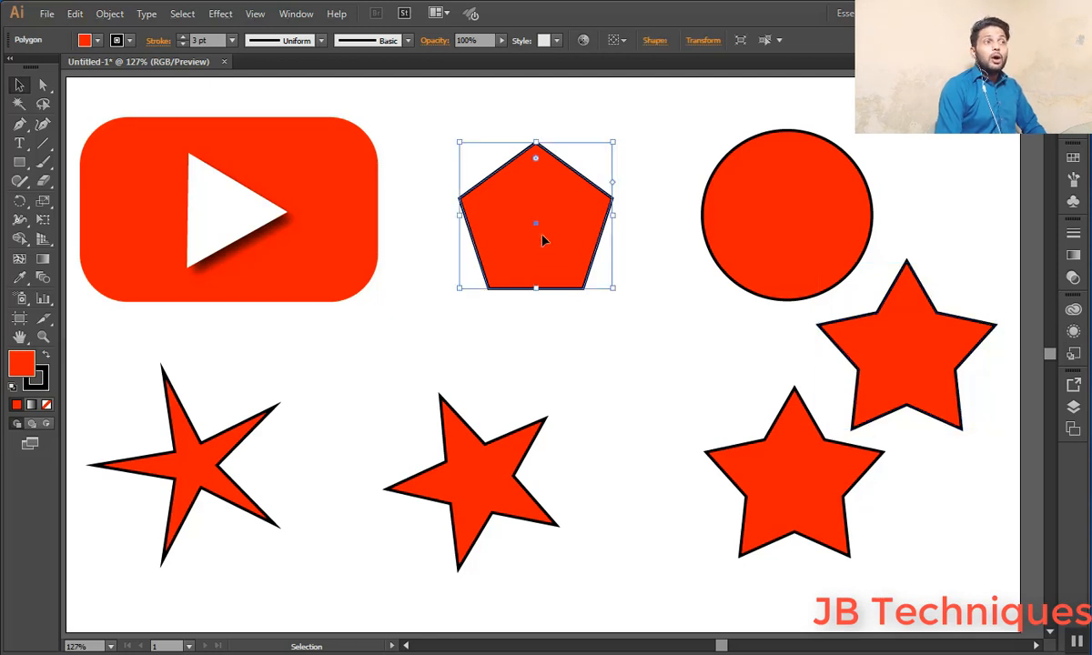
{"action": "left_click_drag", "start_coordinate": [544, 240], "coordinate": [636, 392]}
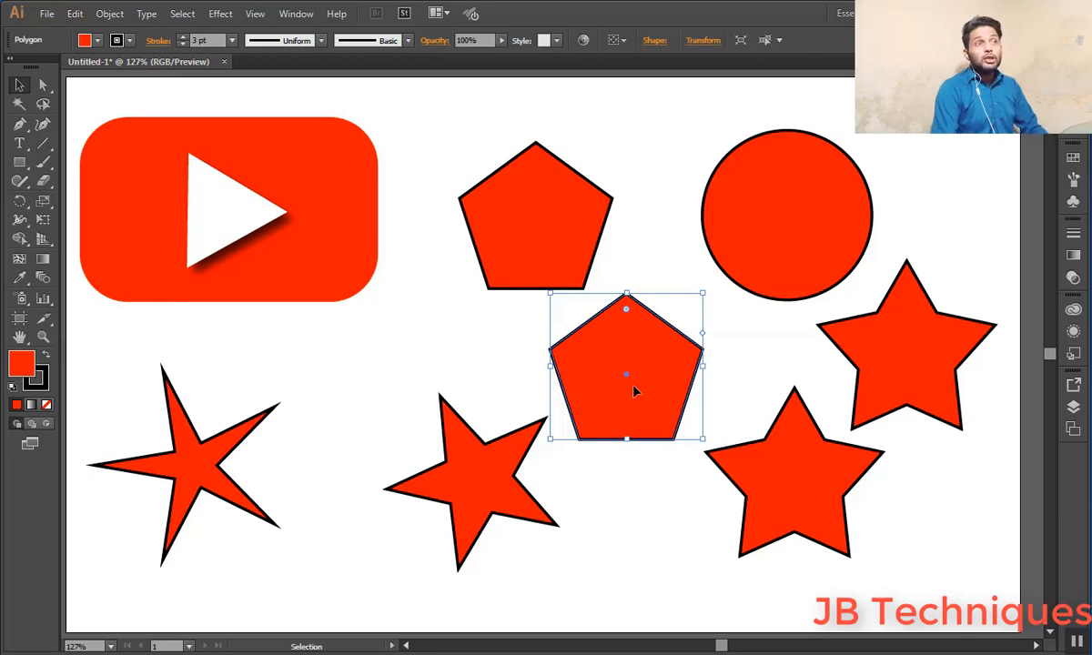
- Undo the duplications of the pentagon and the upright star
{"action": "key", "text": "ctrl+z"}
{"action": "key", "text": "ctrl+z"}
{"action": "key", "text": "v"}
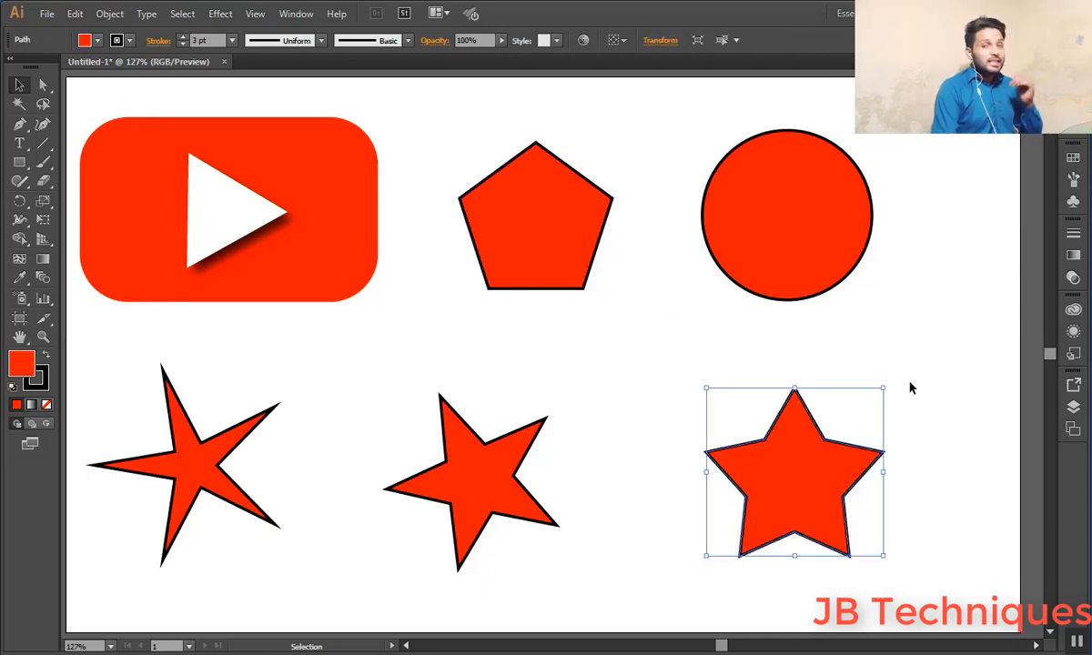
- Nudge the upright star slightly upward and to the left with the Selection tool
{"action": "scroll", "coordinate": [902, 385], "scroll_direction": "down", "scroll_amount": 1}
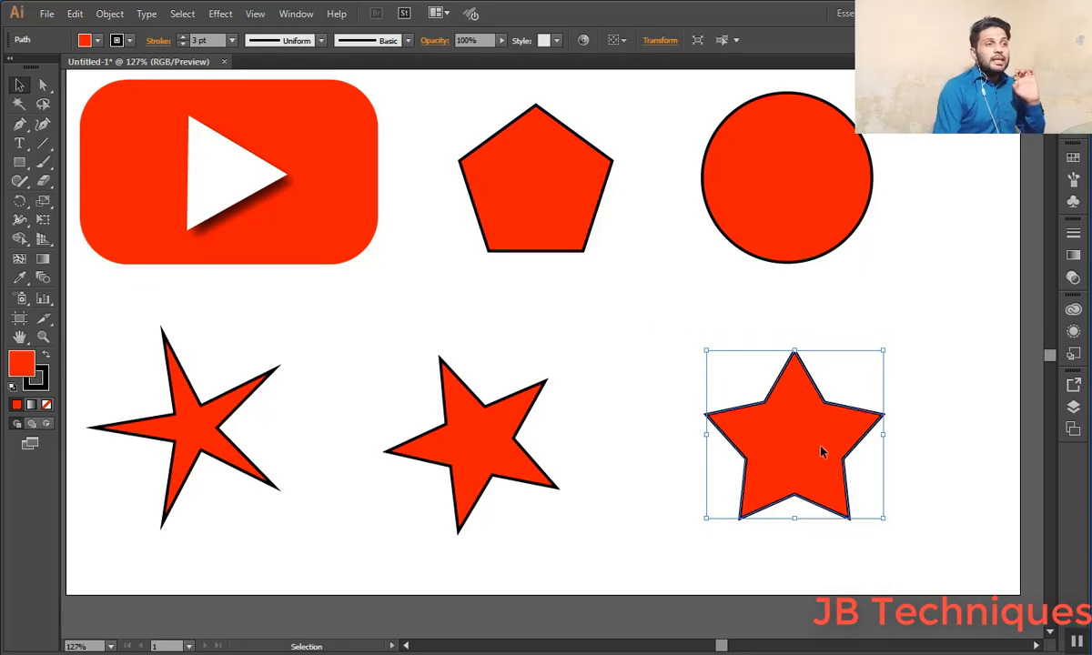
{"action": "left_click_drag", "start_coordinate": [823, 452], "coordinate": [818, 439]}
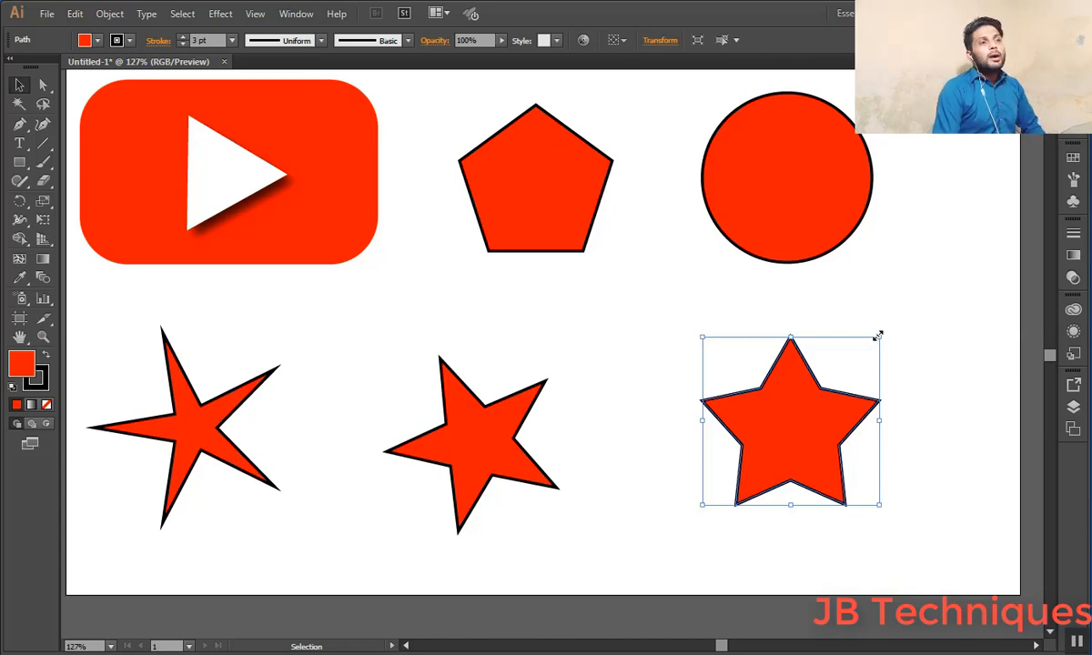
- Enlarge the upright star from its corner and widen it sideways, and undo both resizes
{"action": "left_click_drag", "start_coordinate": [877, 337], "coordinate": [993, 237]}
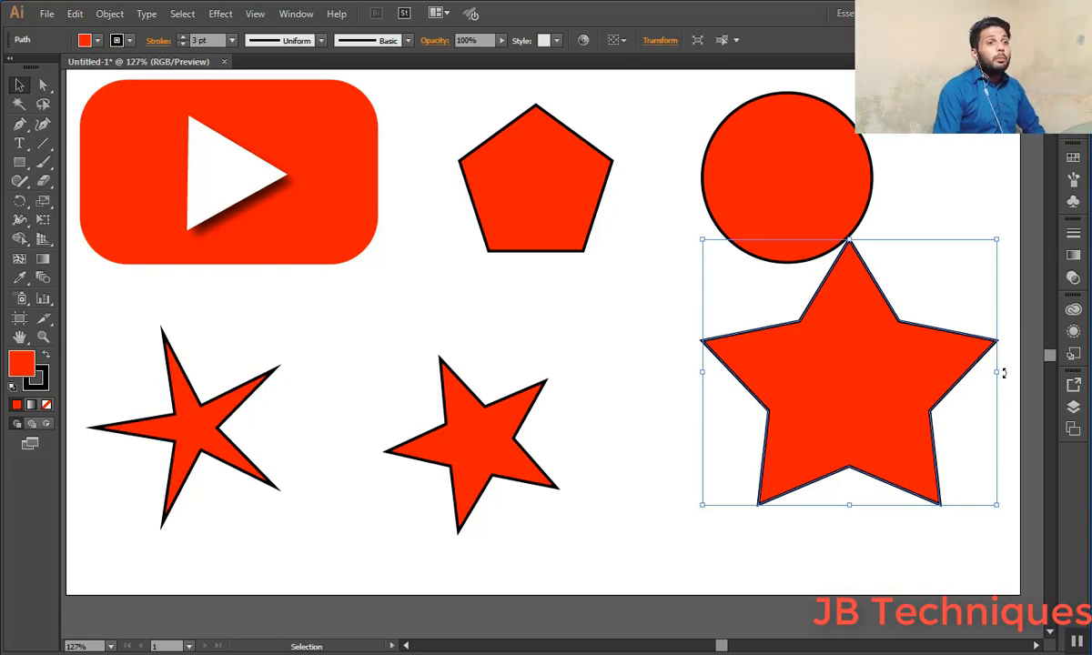
{"action": "left_click_drag", "start_coordinate": [998, 372], "coordinate": [1013, 373]}
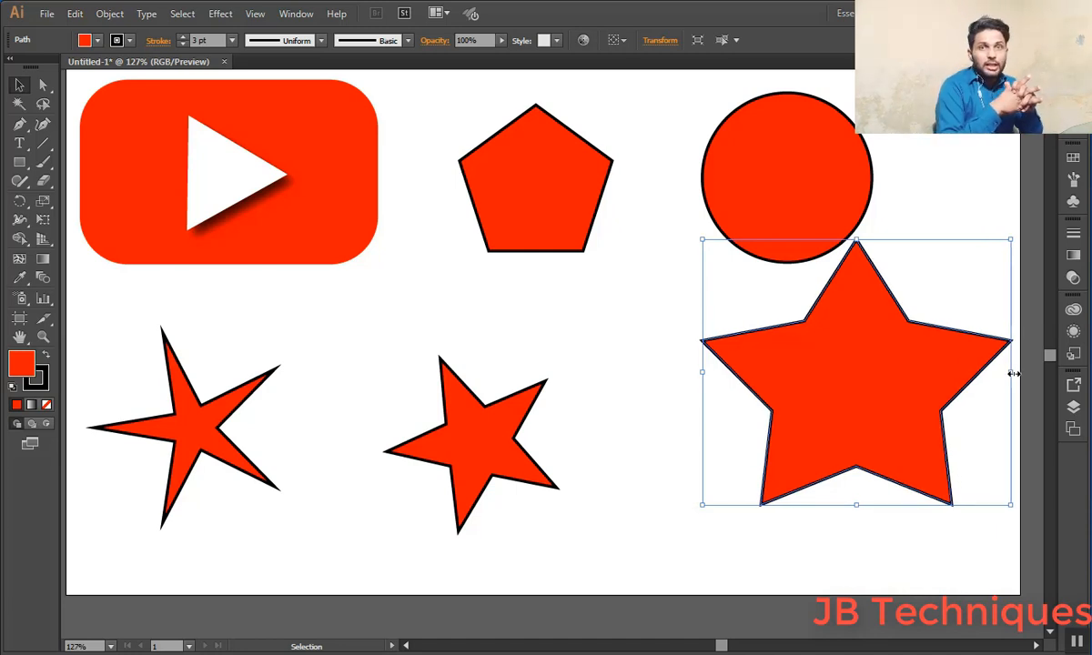
{"action": "key", "text": "a"}
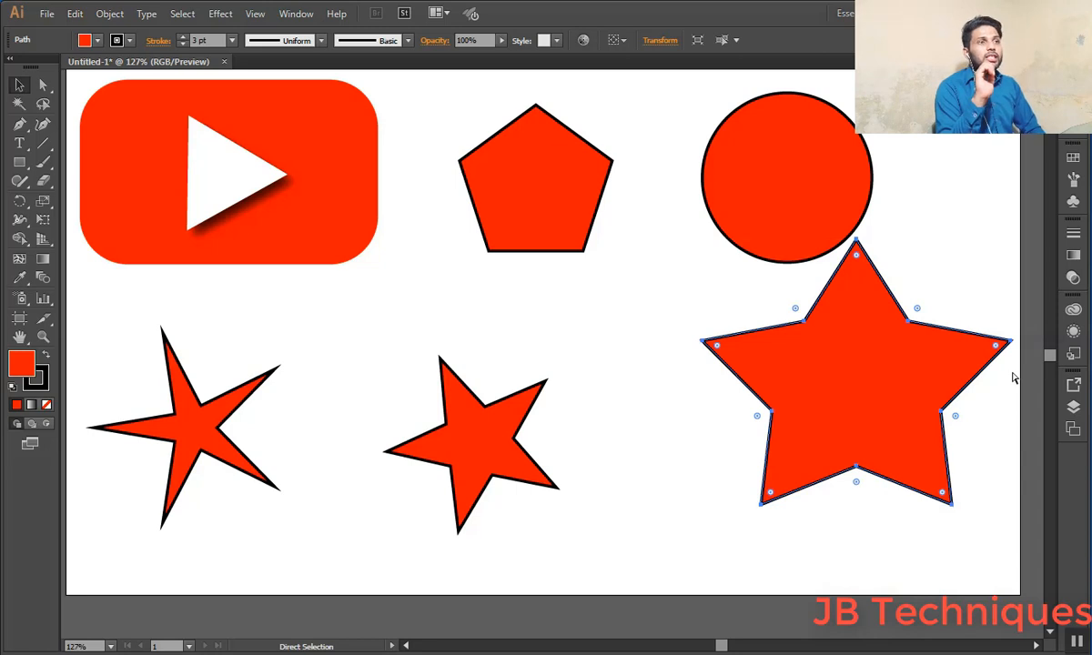
{"action": "key", "text": "v"}
{"action": "key", "text": "ctrl+z"}
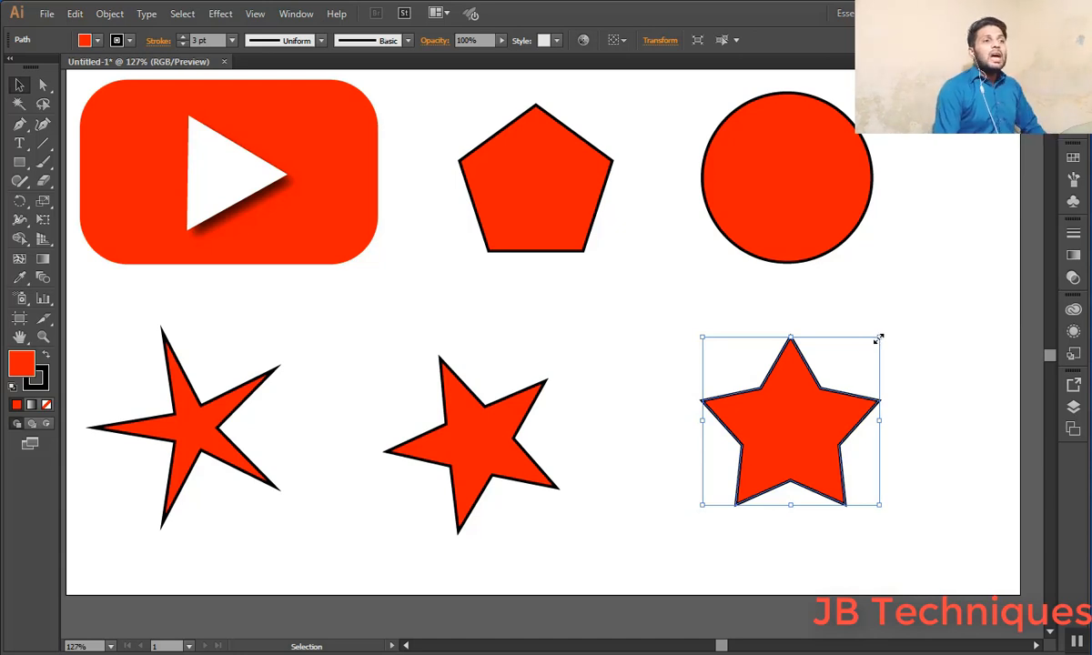
- Shrink the upright star to less than half its size and deselect it with the Direct Selection tool active
{"action": "left_click_drag", "start_coordinate": [877, 340], "coordinate": [777, 484]}
{"action": "key", "text": "shift"}
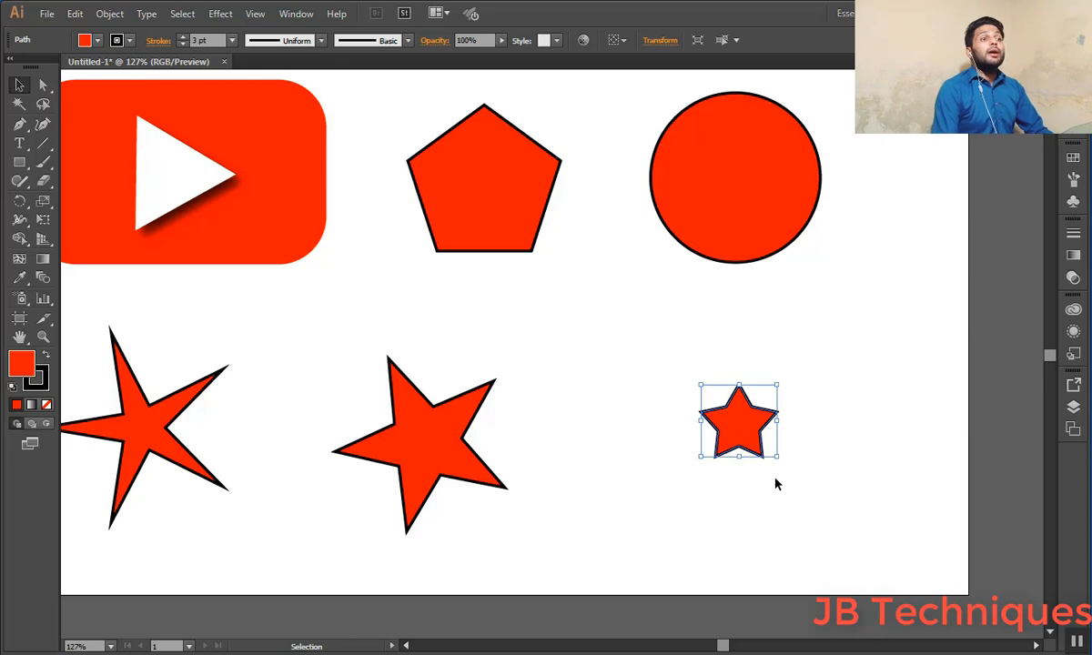
{"action": "key", "text": "a"}
{"action": "left_click", "coordinate": [546, 332]}
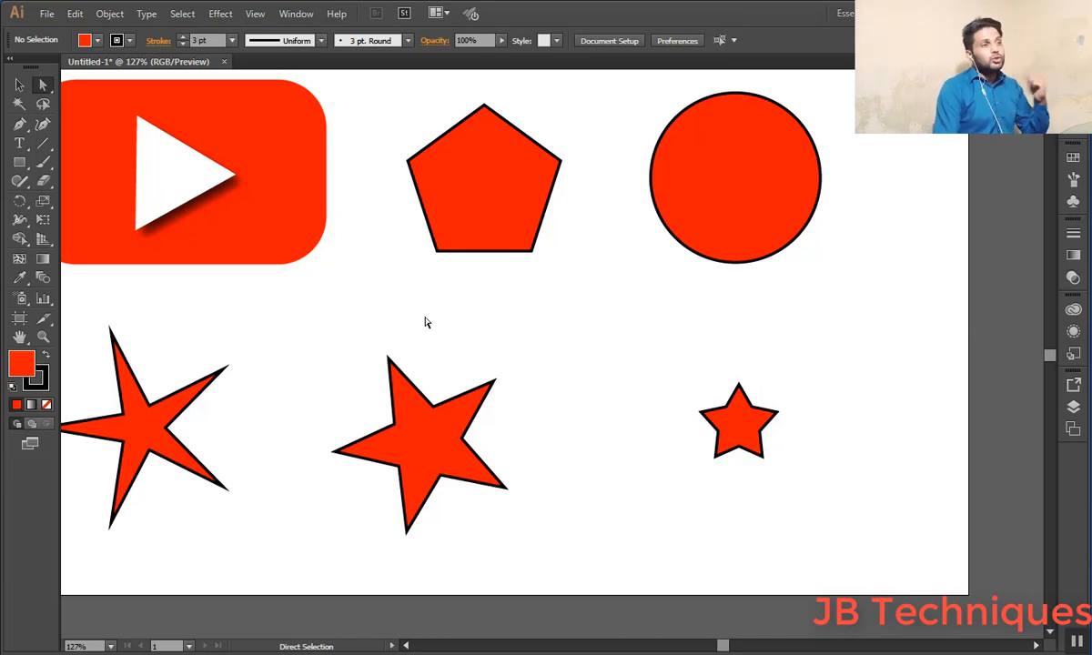
- Zoom in on the circle and select it with the Selection tool to examine its bounding box, and deselect it
{"action": "left_click_drag", "start_coordinate": [459, 336], "coordinate": [510, 348]}
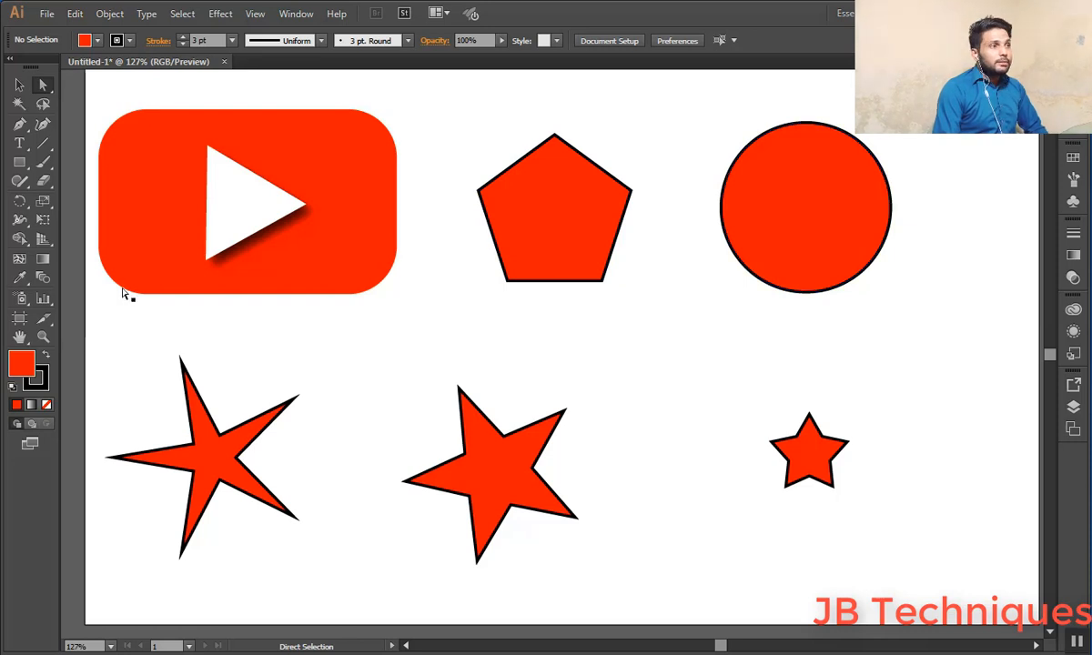
{"action": "left_click", "coordinate": [43, 337]}
{"action": "left_click_drag", "start_coordinate": [693, 97], "coordinate": [944, 359]}
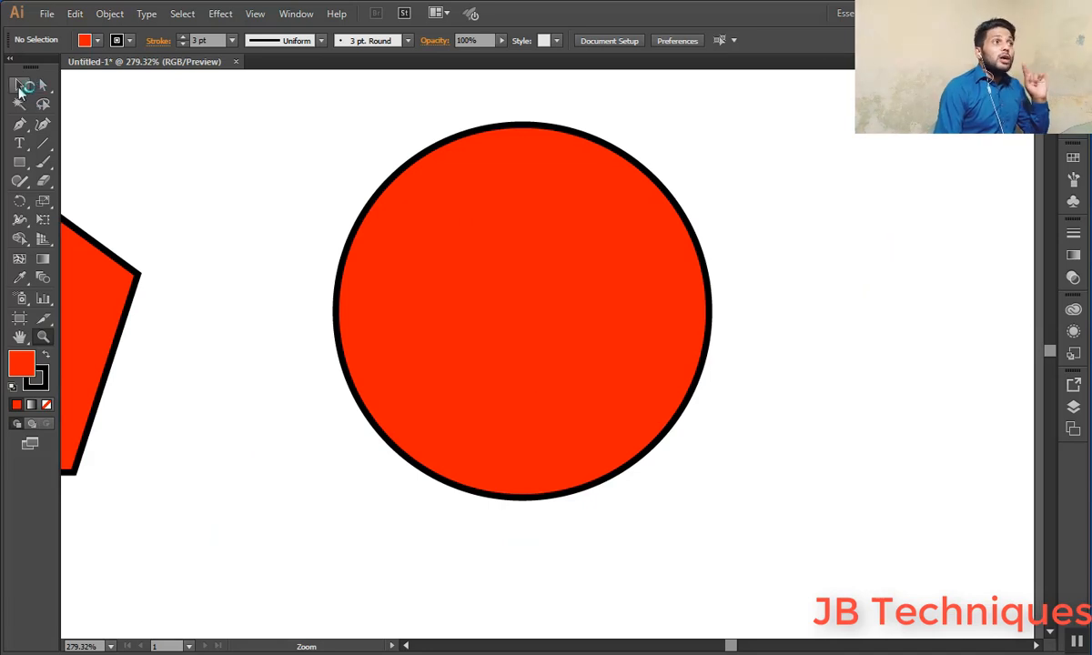
{"action": "left_click", "coordinate": [20, 86]}
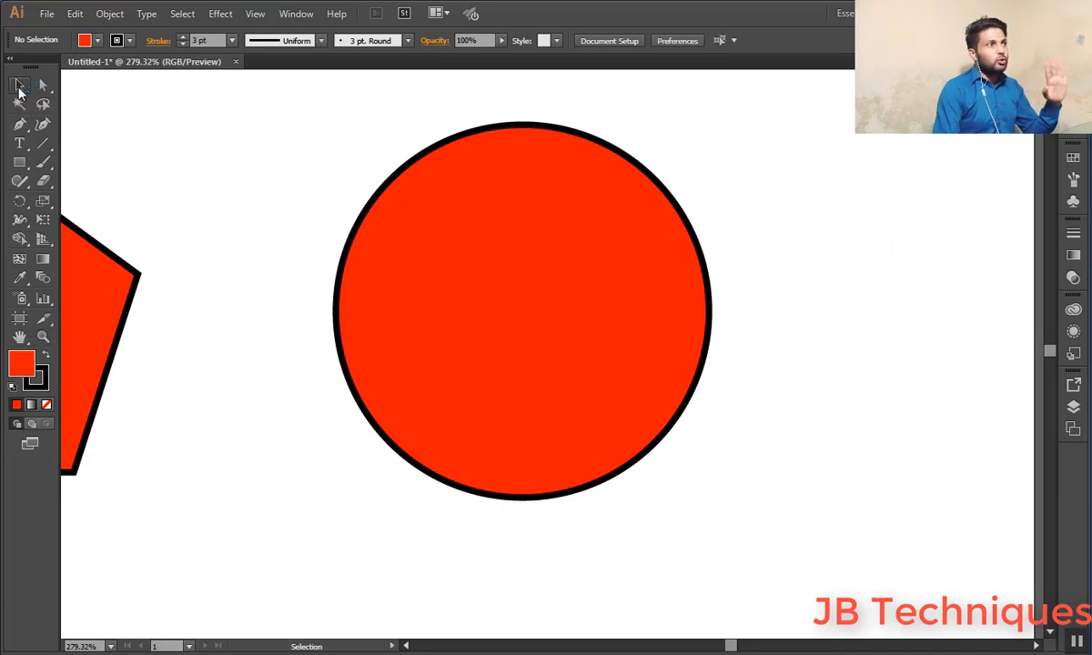
{"action": "left_click", "coordinate": [550, 315]}
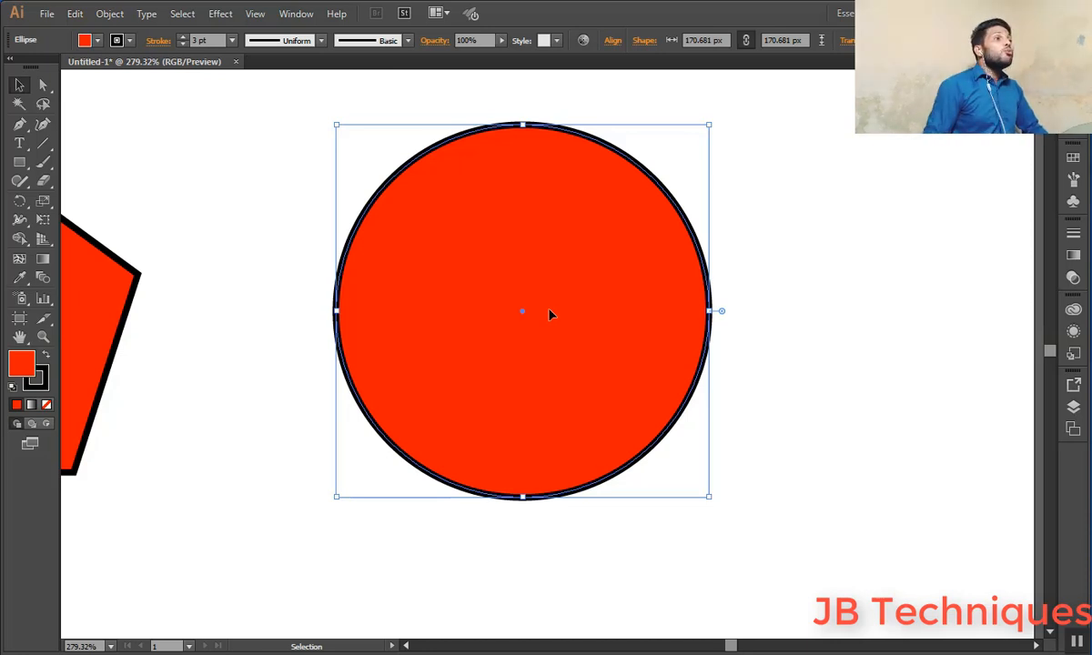
{"action": "left_click", "coordinate": [849, 381]}
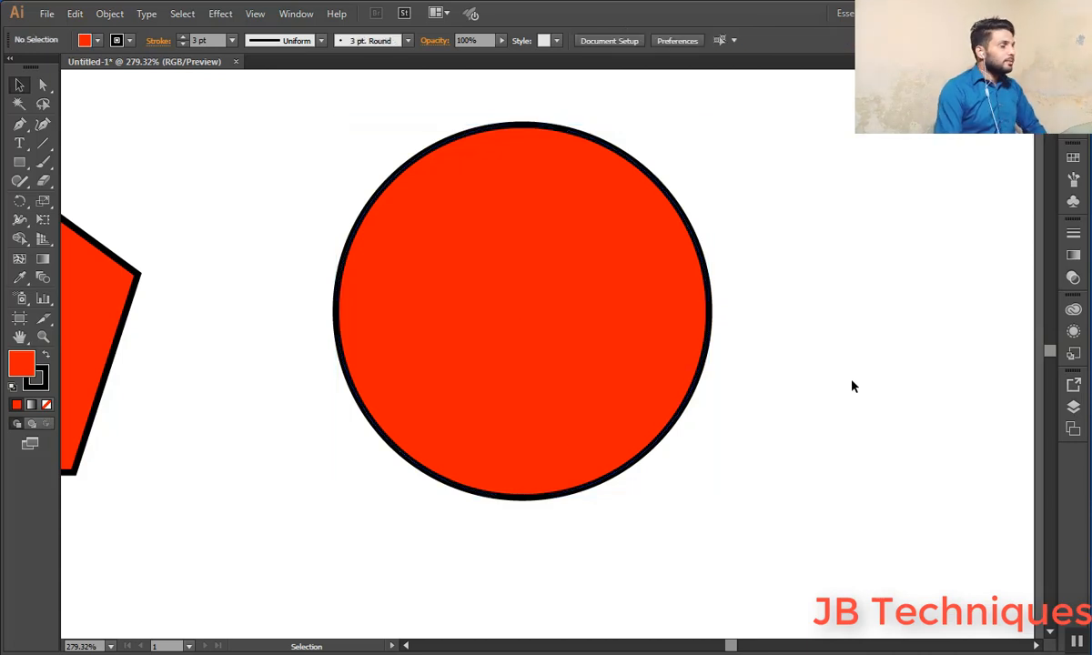
- Use the Direct Selection tool to examine the circle's top, right and left anchor points individually, and clear the selection
{"action": "left_click", "coordinate": [46, 86]}
{"action": "left_click", "coordinate": [532, 310]}
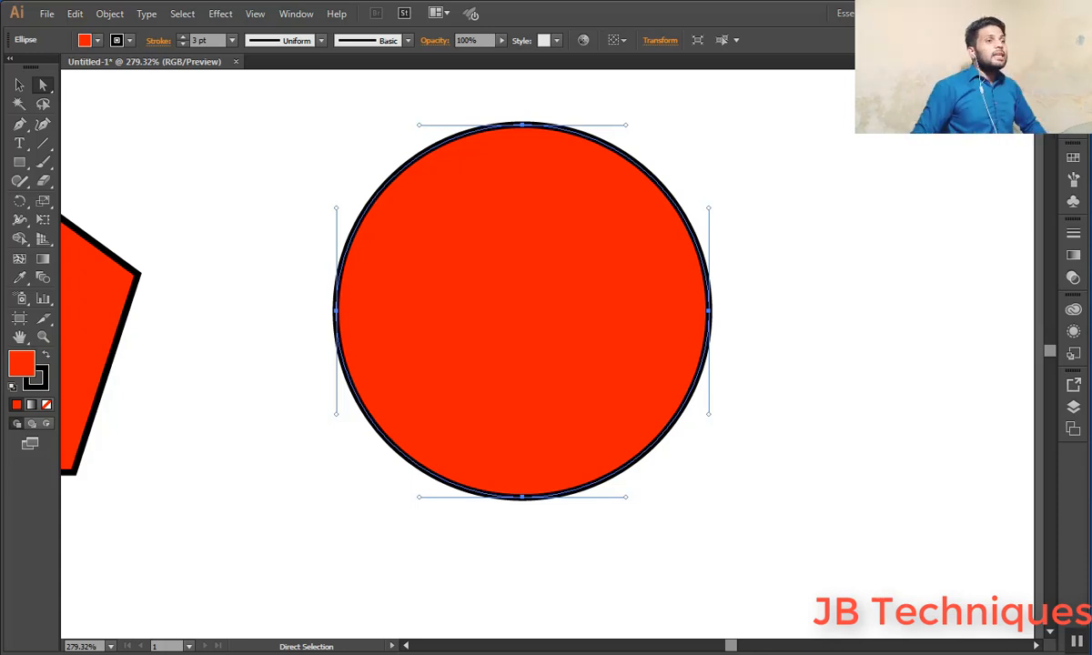
{"action": "left_click", "coordinate": [521, 125]}
{"action": "left_click", "coordinate": [710, 311]}
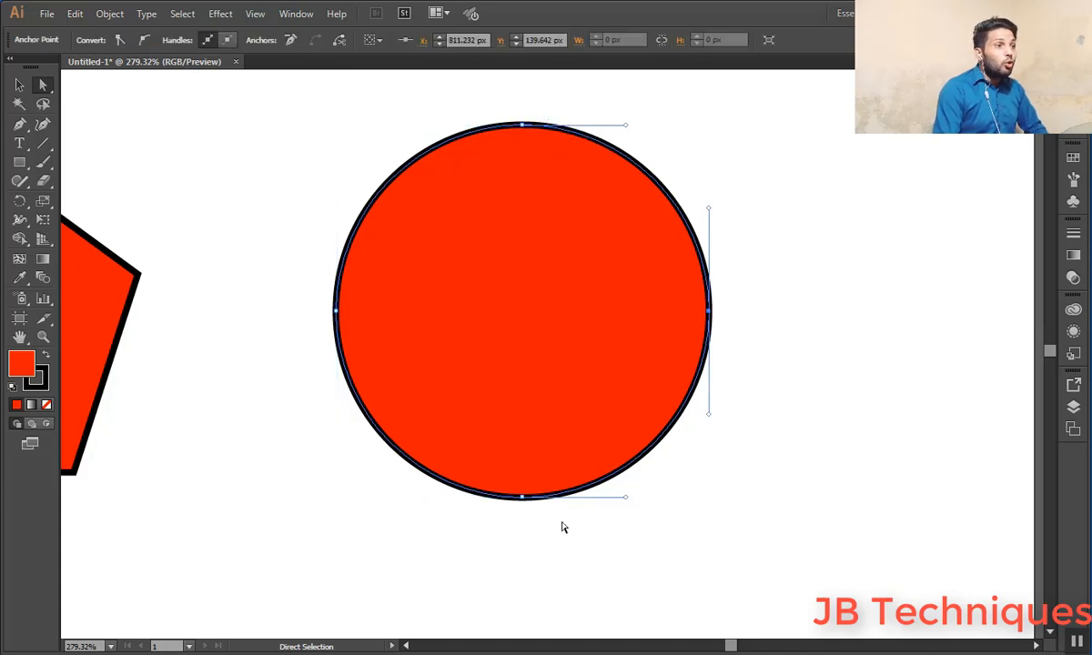
{"action": "left_click", "coordinate": [337, 311]}
{"action": "left_click", "coordinate": [496, 124]}
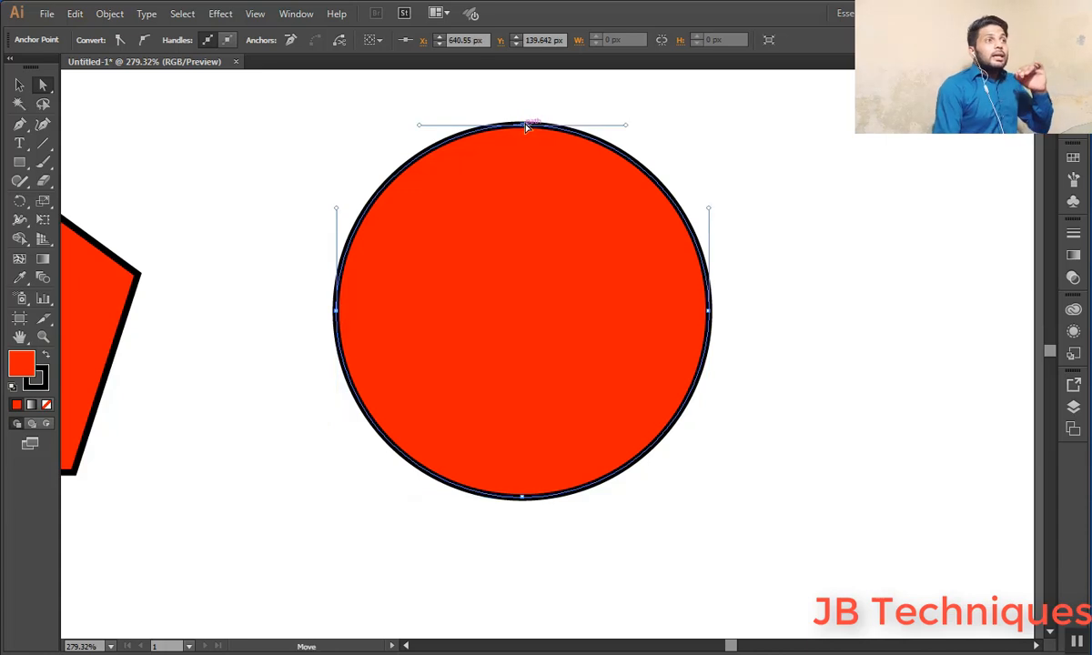
{"action": "left_click", "coordinate": [763, 202]}
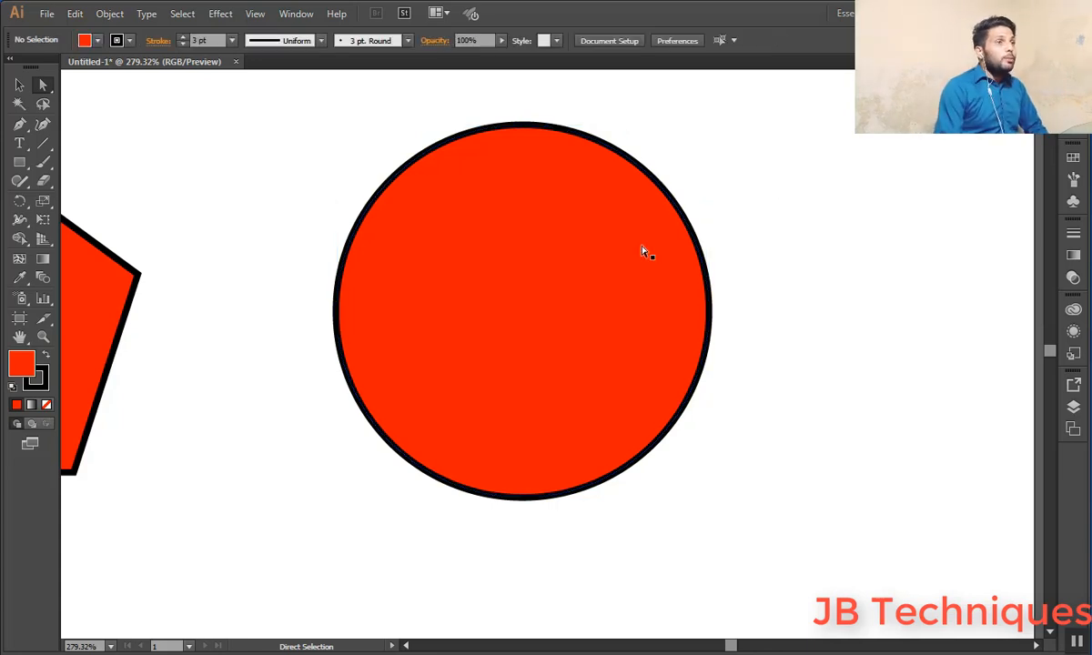
- Change the circle's fill to white, keeping its black outline, and deselect it
{"action": "scroll", "coordinate": [610, 249], "scroll_direction": "up", "scroll_amount": 1}
{"action": "left_click", "coordinate": [534, 275]}
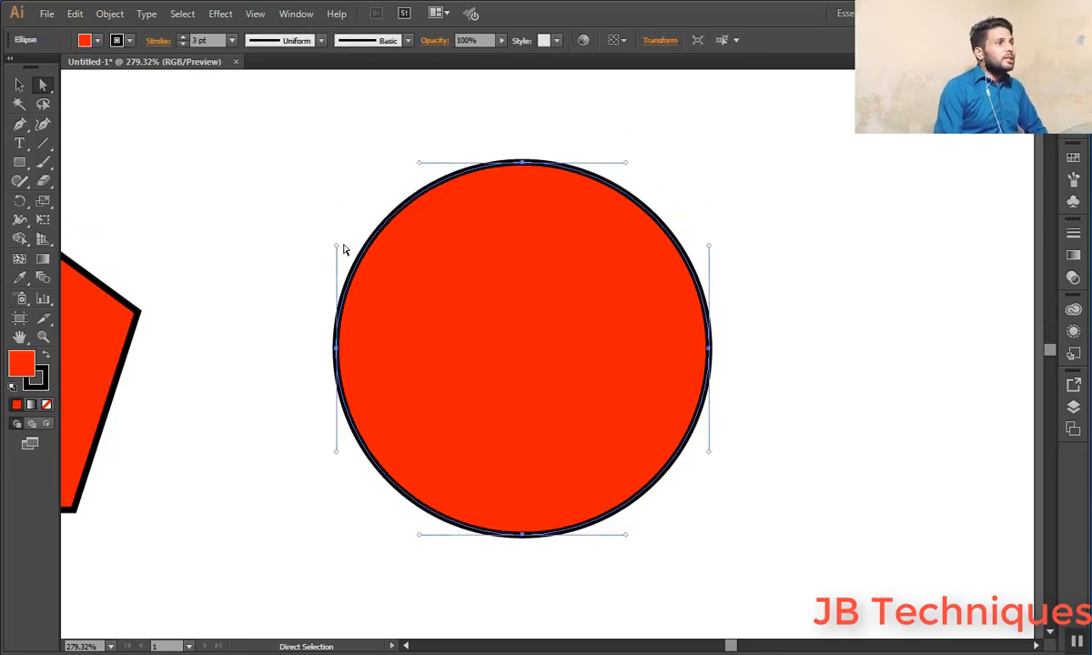
{"action": "left_click", "coordinate": [100, 41]}
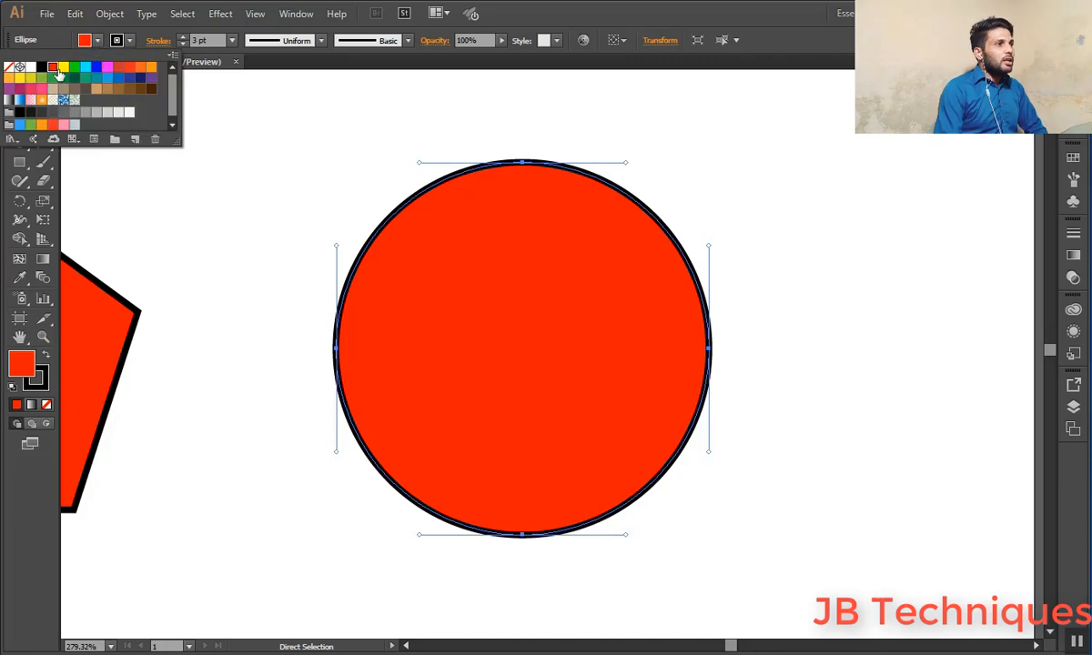
{"action": "left_click", "coordinate": [31, 67]}
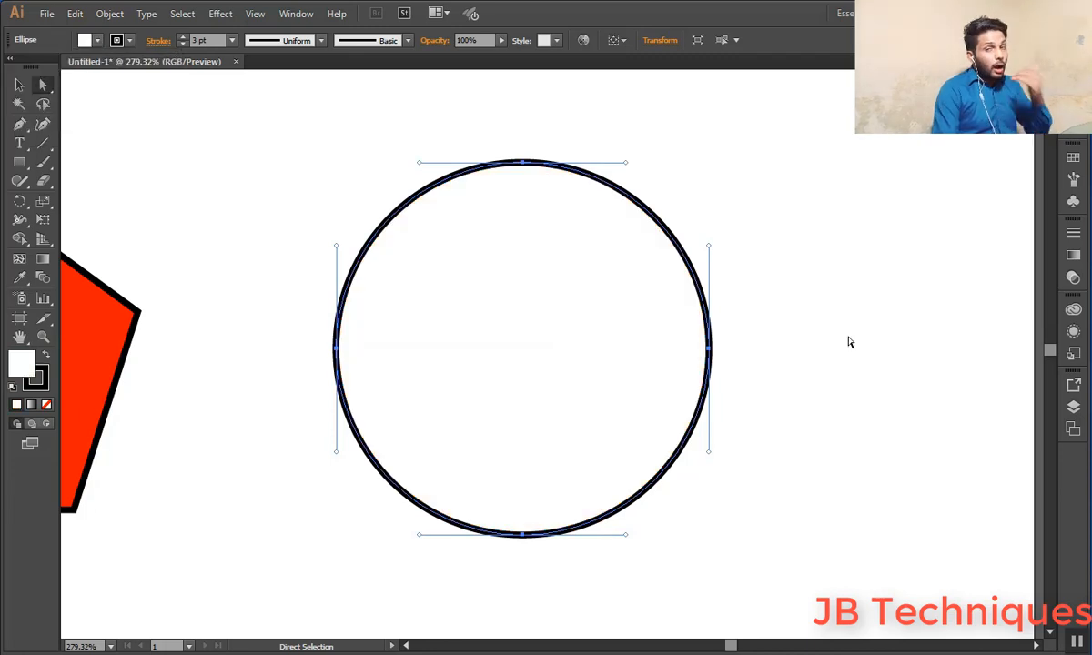
{"action": "left_click", "coordinate": [774, 310]}
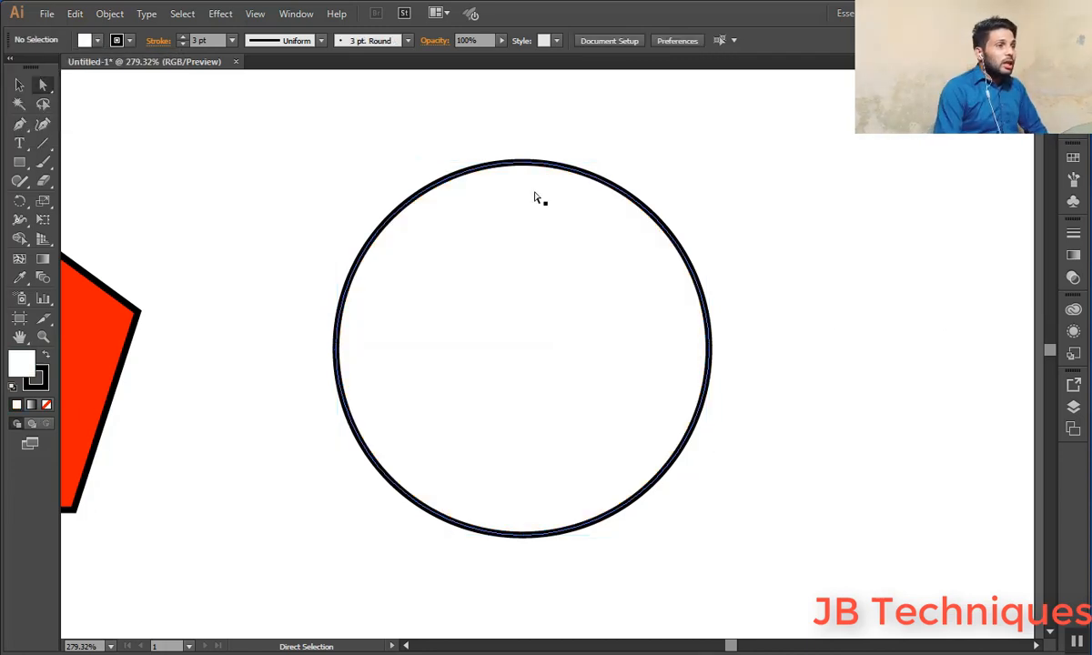
- Reshape the white circle into a crescent by pulling its right anchor's upper handle inward and moving that anchor down inside the shape
{"action": "left_click", "coordinate": [519, 165]}
{"action": "left_click", "coordinate": [739, 200]}
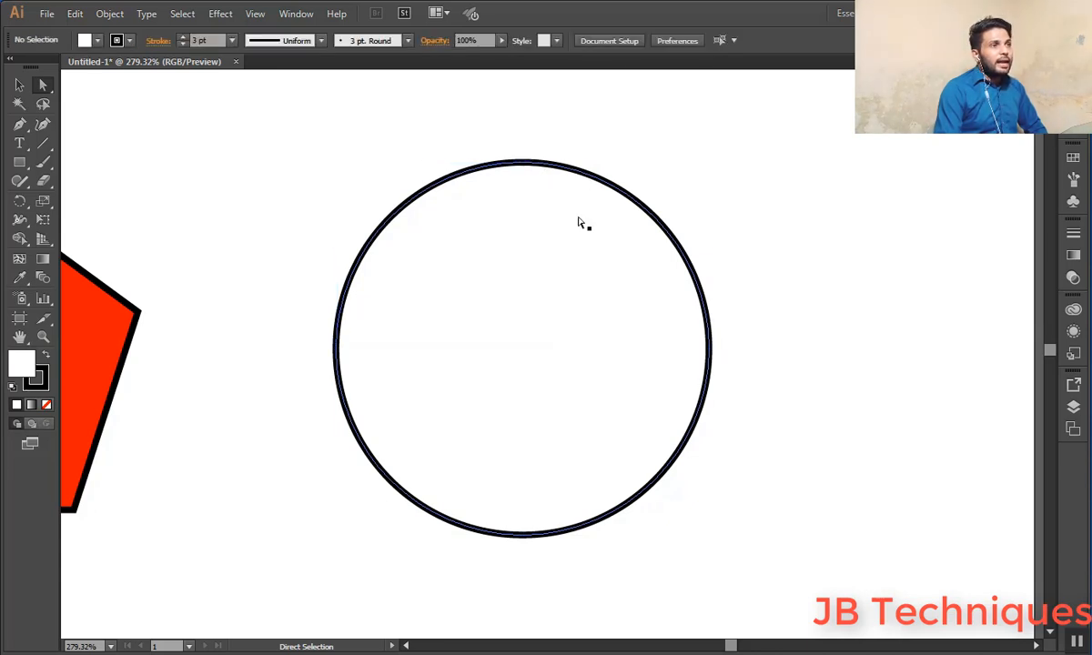
{"action": "left_click", "coordinate": [581, 222]}
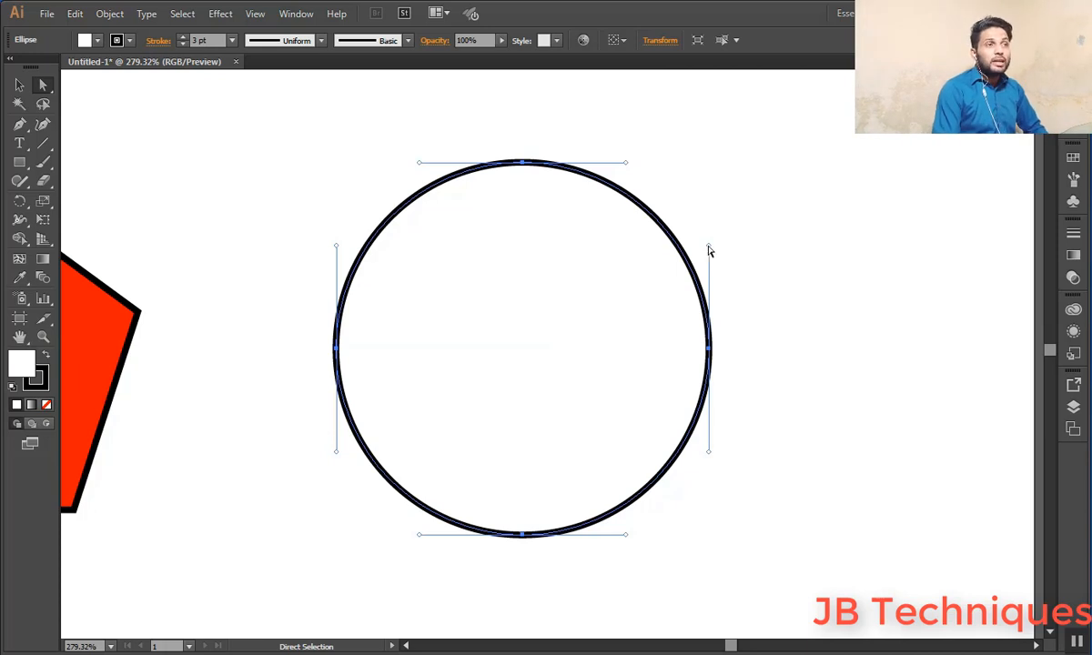
{"action": "left_click_drag", "start_coordinate": [709, 249], "coordinate": [549, 284]}
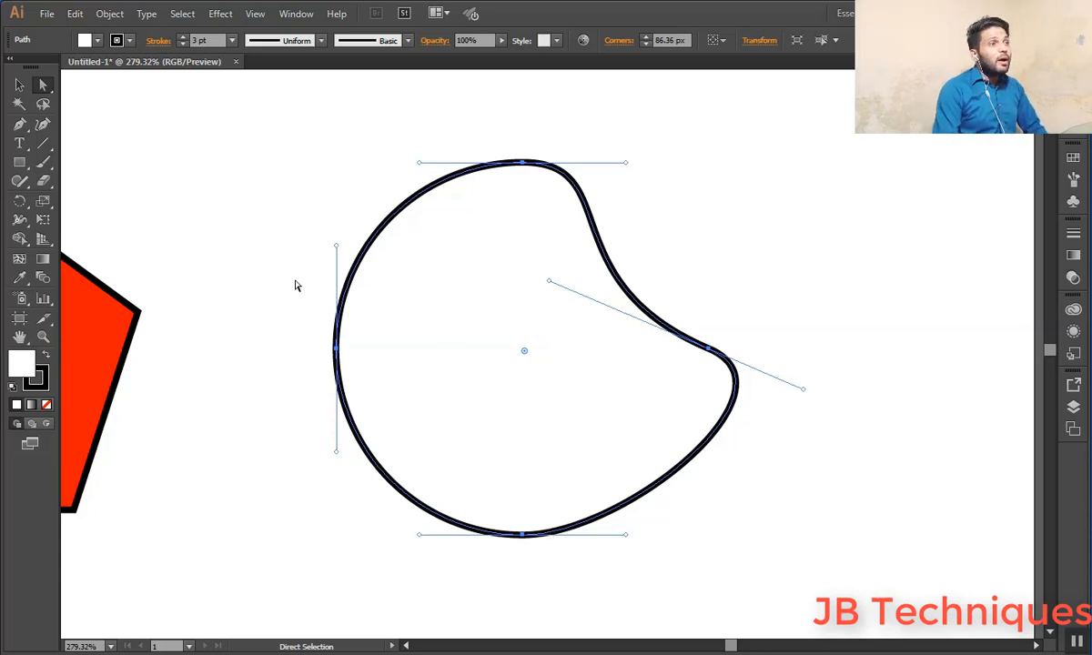
{"action": "left_click", "coordinate": [711, 353]}
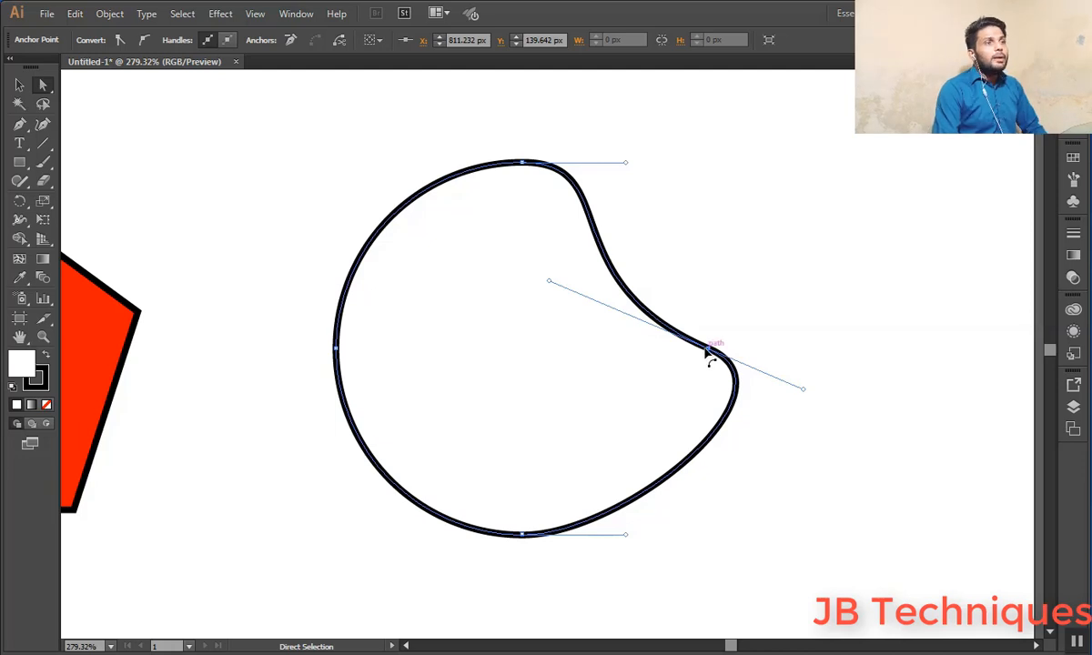
{"action": "left_click_drag", "start_coordinate": [711, 353], "coordinate": [552, 452]}
{"action": "left_click", "coordinate": [804, 518]}
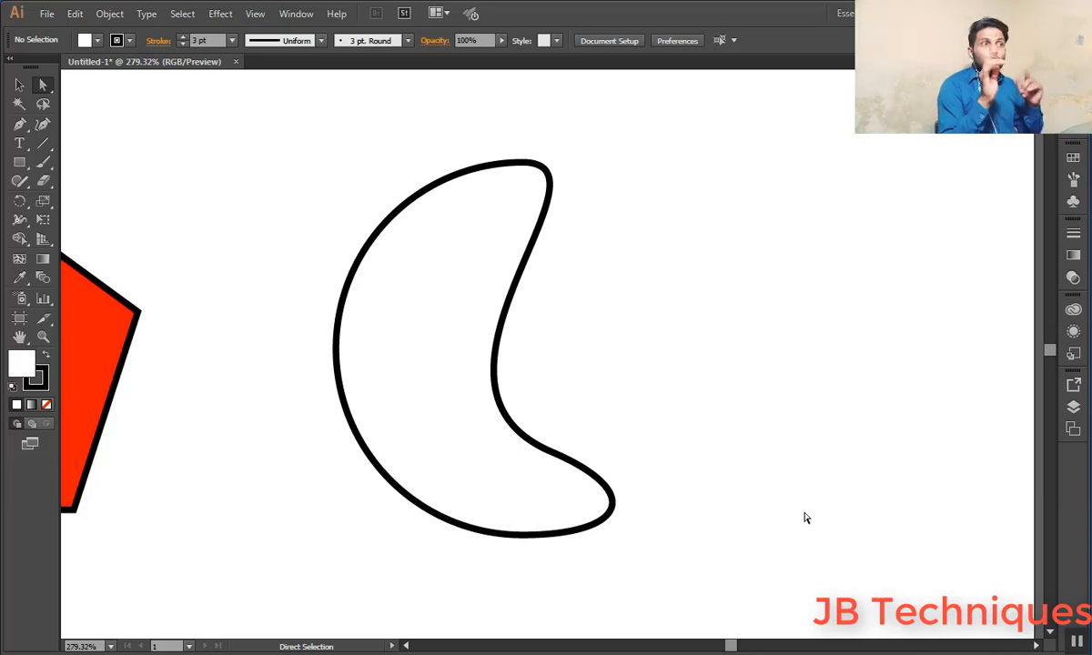
- Stretch only the upper-right tip of the tilted middle star far outward with the Direct Selection tool, and deselect the star
{"action": "left_click_drag", "start_coordinate": [190, 592], "coordinate": [564, 346]}
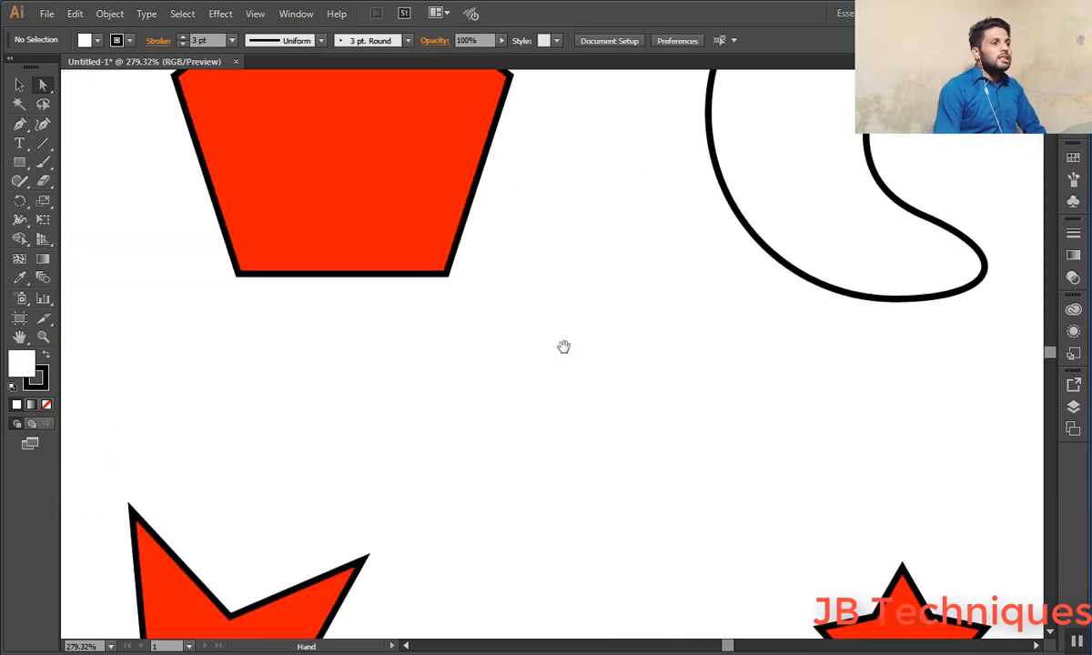
{"action": "left_click_drag", "start_coordinate": [350, 610], "coordinate": [665, 275]}
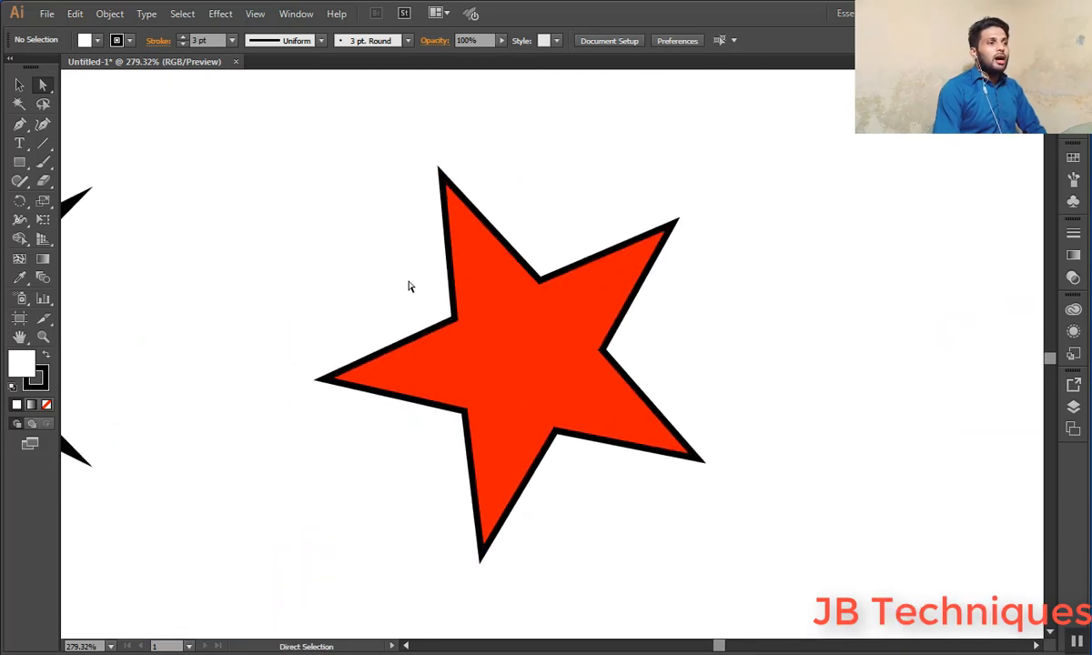
{"action": "left_click", "coordinate": [553, 364]}
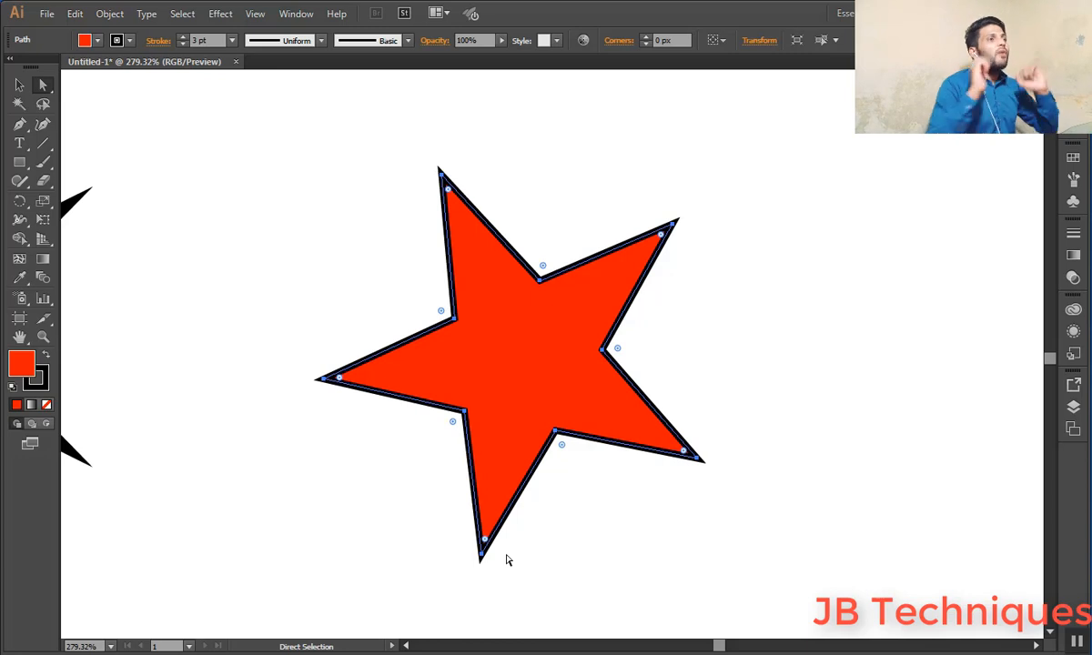
{"action": "left_click", "coordinate": [675, 226]}
{"action": "scroll", "coordinate": [848, 189], "scroll_direction": "up", "scroll_amount": 4}
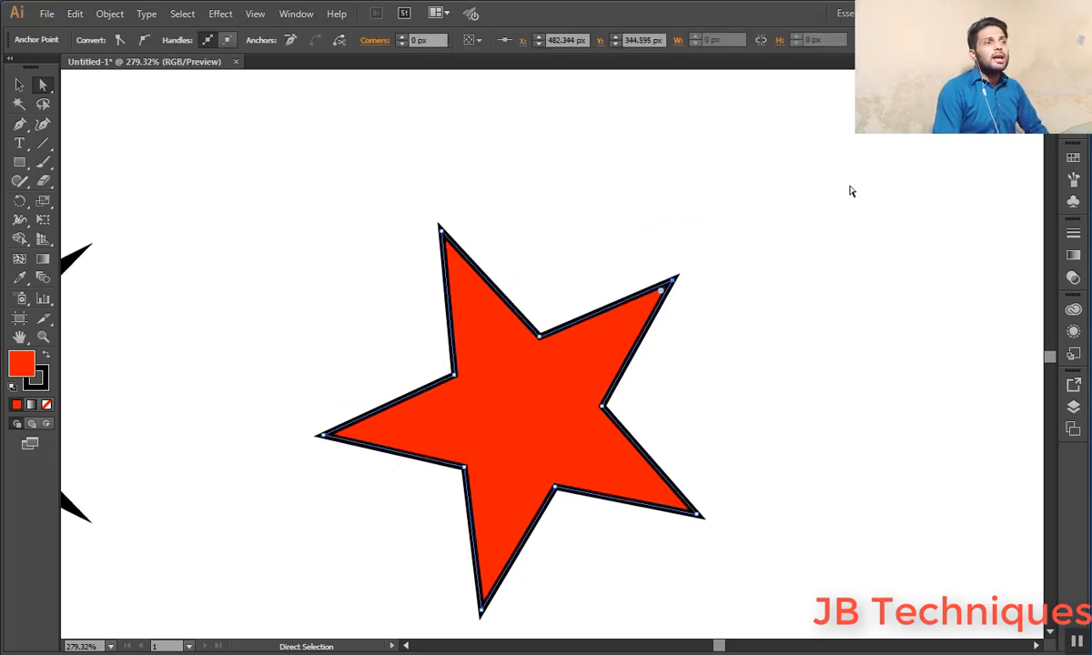
{"action": "left_click", "coordinate": [684, 302]}
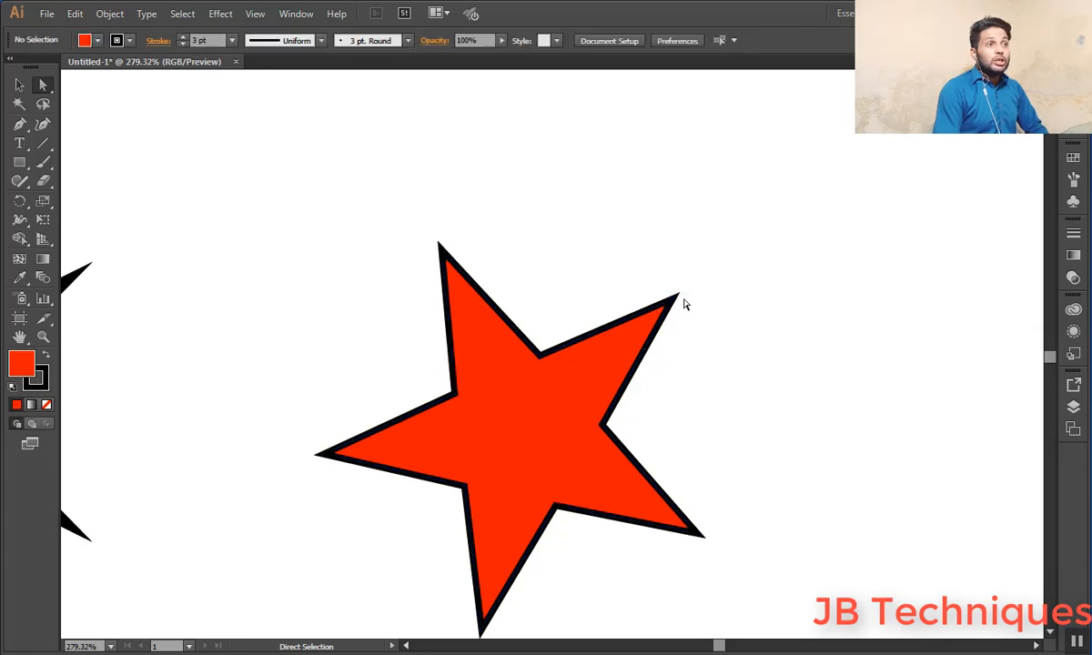
{"action": "left_click", "coordinate": [674, 301]}
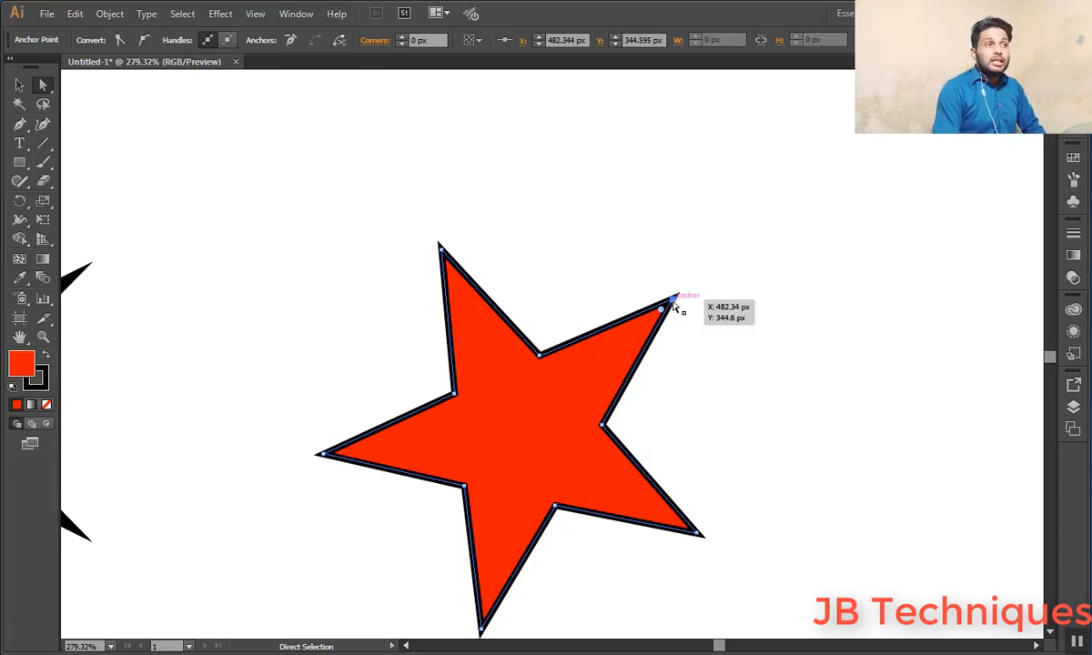
{"action": "left_click_drag", "start_coordinate": [674, 308], "coordinate": [934, 103]}
{"action": "left_click", "coordinate": [676, 465]}
- Shorten the same star's left tip by moving its anchor point inward, and clear the selection
{"action": "scroll", "coordinate": [676, 465], "scroll_direction": "down", "scroll_amount": 1}
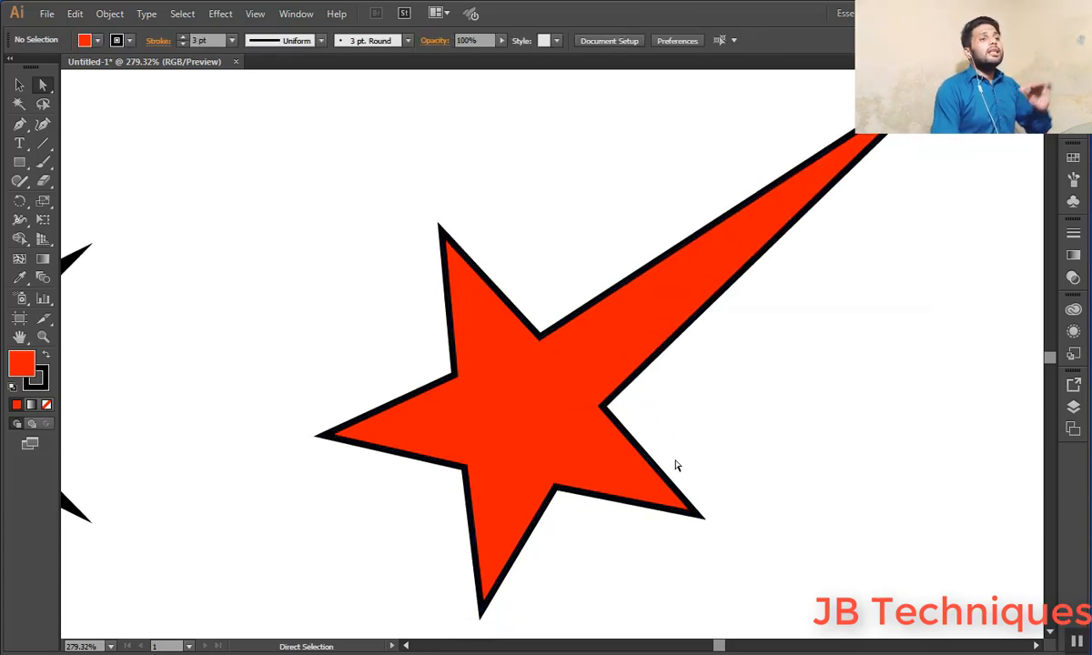
{"action": "scroll", "coordinate": [676, 465], "scroll_direction": "down", "scroll_amount": 1}
{"action": "scroll", "coordinate": [675, 465], "scroll_direction": "up", "scroll_amount": 2}
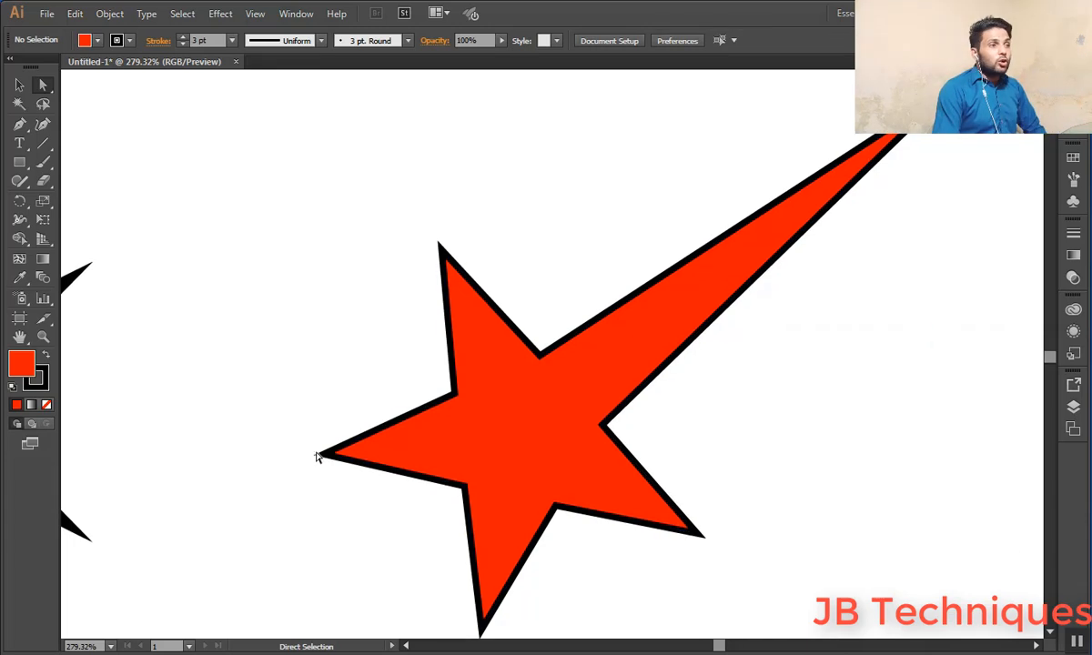
{"action": "left_click", "coordinate": [323, 457]}
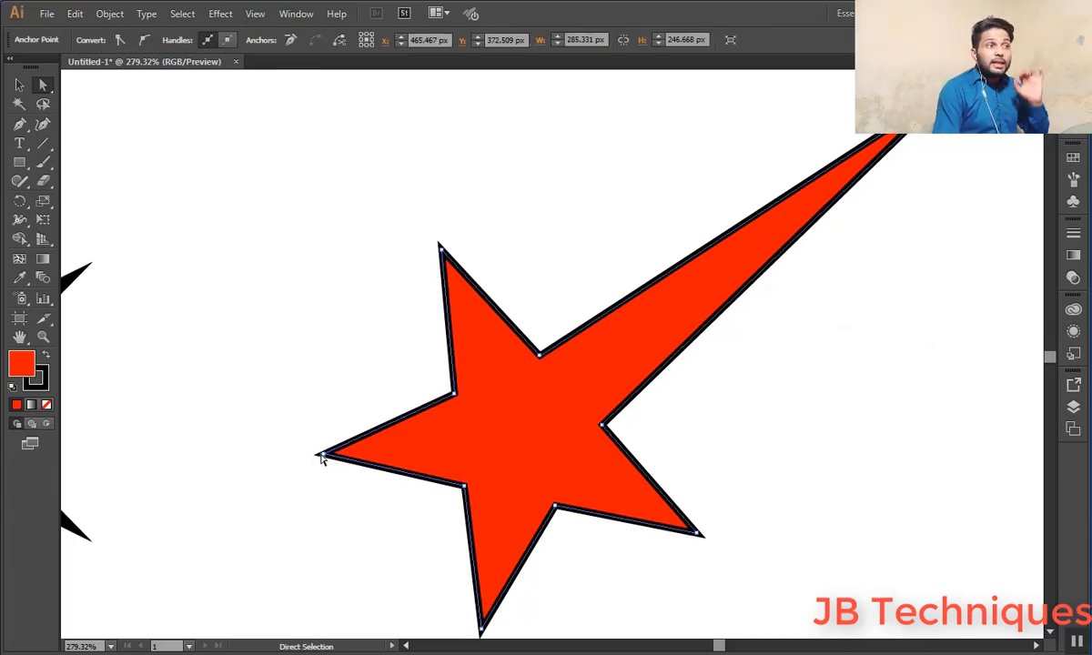
{"action": "left_click", "coordinate": [322, 458]}
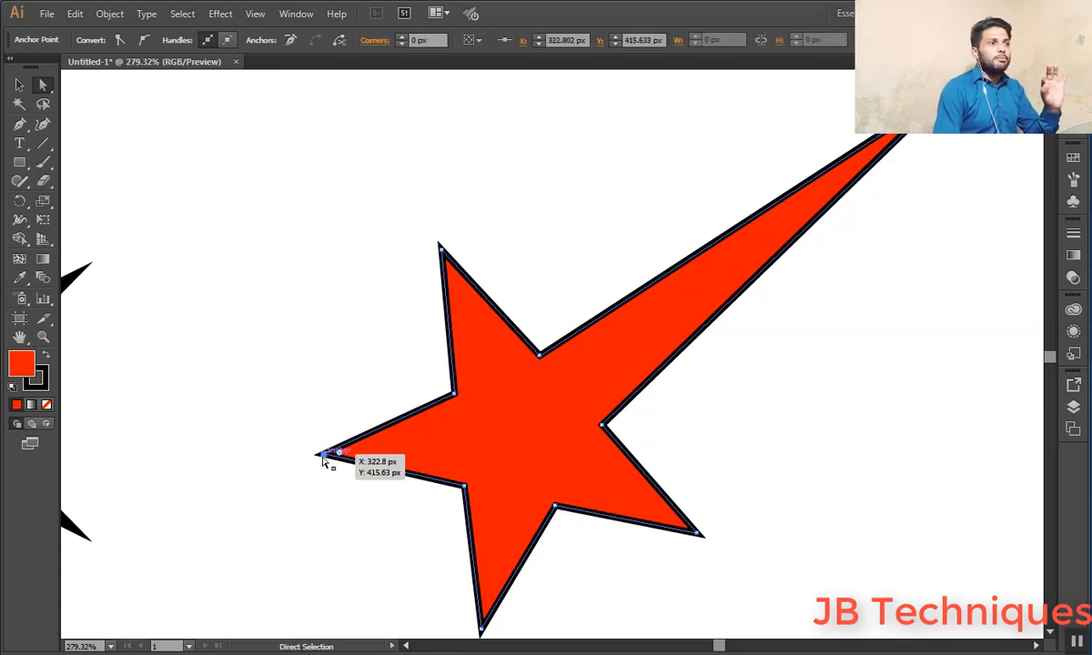
{"action": "left_click_drag", "start_coordinate": [322, 457], "coordinate": [407, 450]}
{"action": "left_click", "coordinate": [843, 471]}
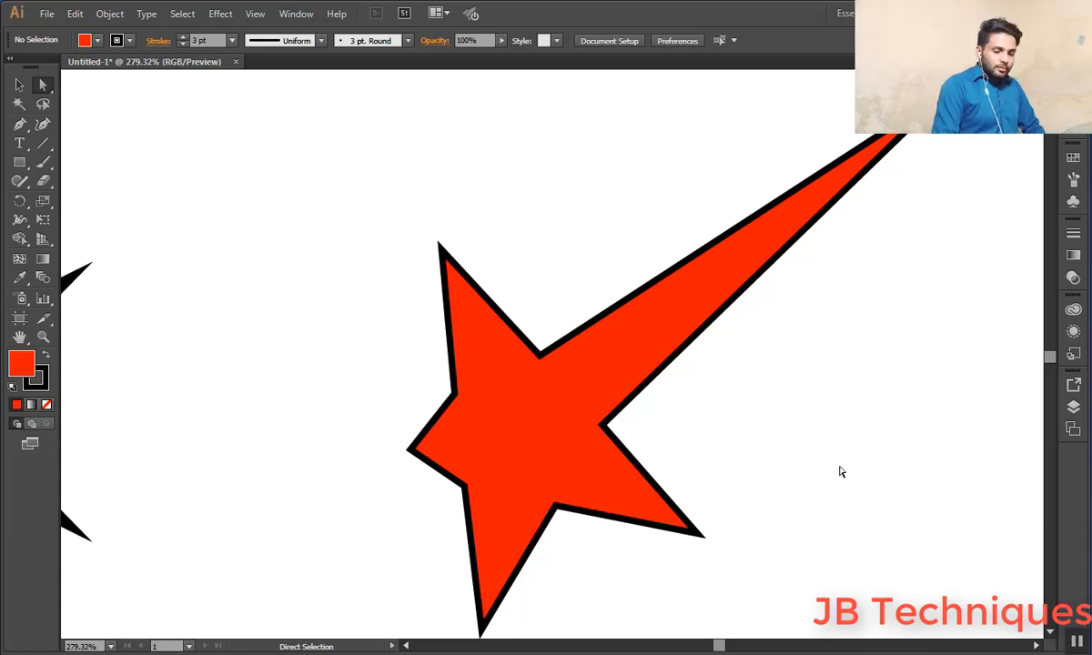
- Round all corners of the pentagon together to about 47.53 px with the Direct Selection tool's corner widgets
{"action": "key", "text": "ctrl+0"}
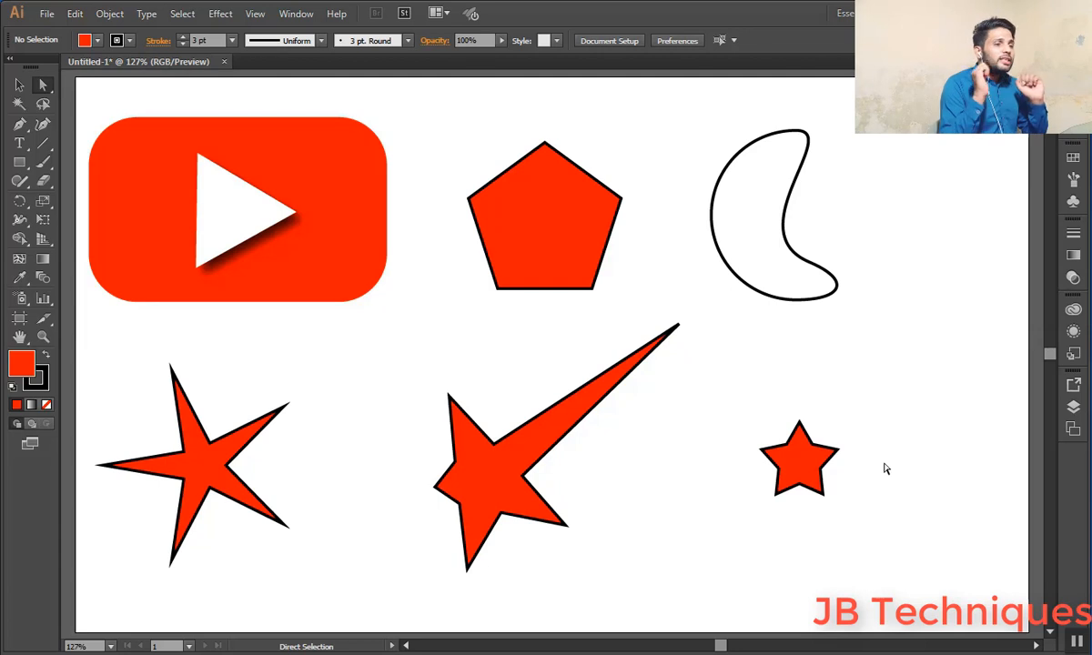
{"action": "left_click", "coordinate": [551, 247]}
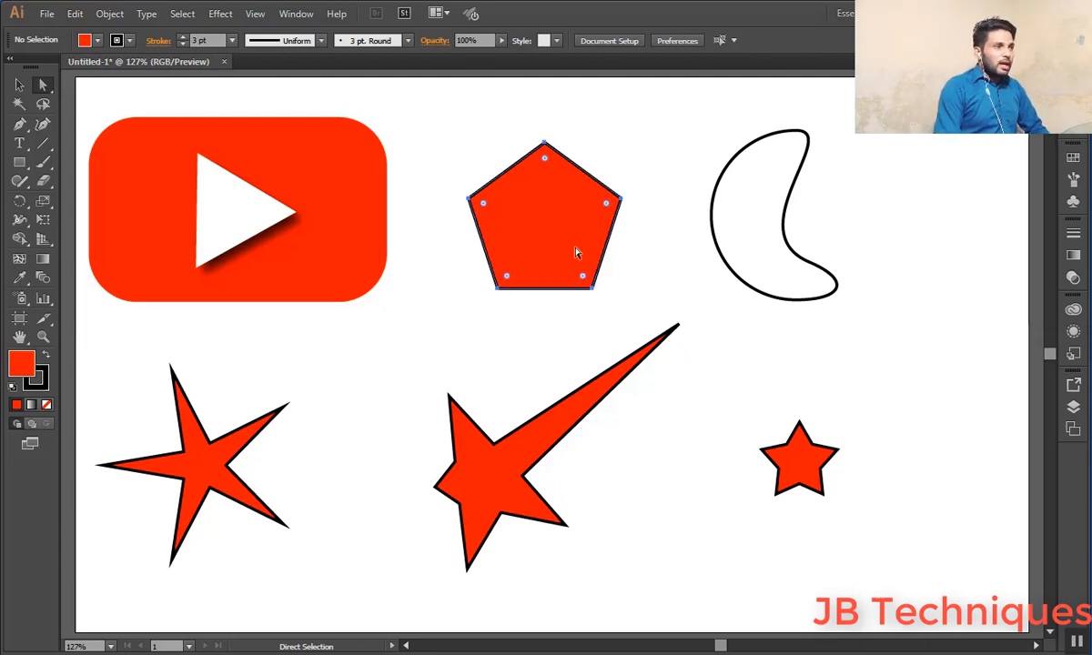
{"action": "left_click", "coordinate": [43, 338]}
{"action": "left_click_drag", "start_coordinate": [438, 119], "coordinate": [654, 309]}
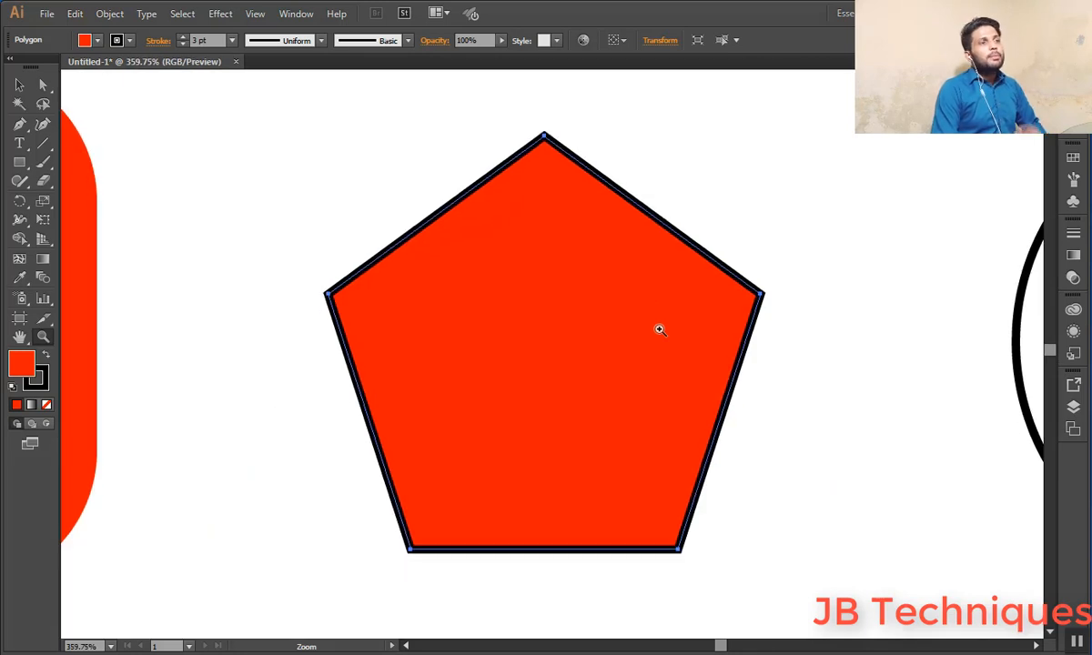
{"action": "left_click", "coordinate": [43, 85]}
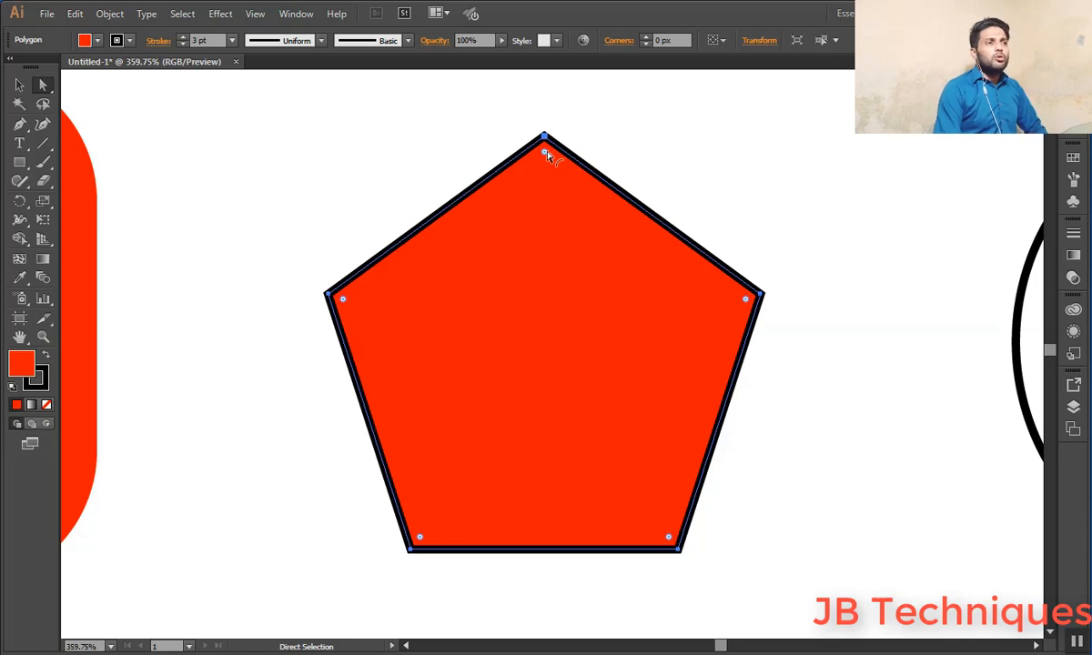
{"action": "left_click_drag", "start_coordinate": [546, 155], "coordinate": [544, 305]}
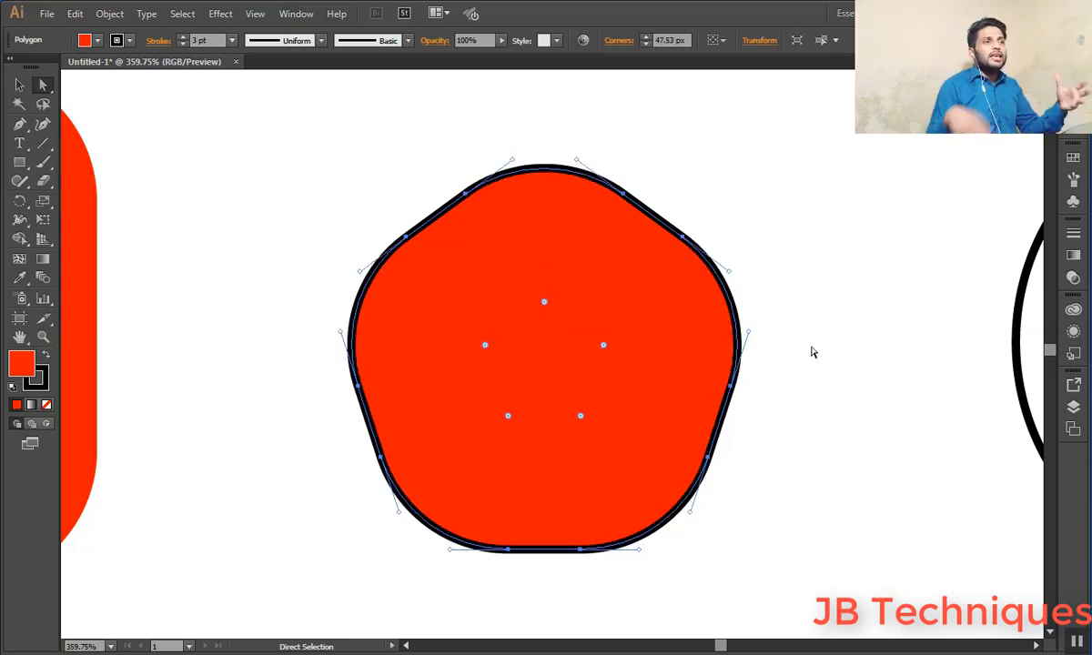
- Dent the rounded pentagon's right side by pulling a curve handle inward, and undo both the dent and the corner rounding
{"action": "left_click", "coordinate": [749, 336]}
{"action": "left_click_drag", "start_coordinate": [749, 336], "coordinate": [590, 358]}
{"action": "left_click", "coordinate": [806, 367]}
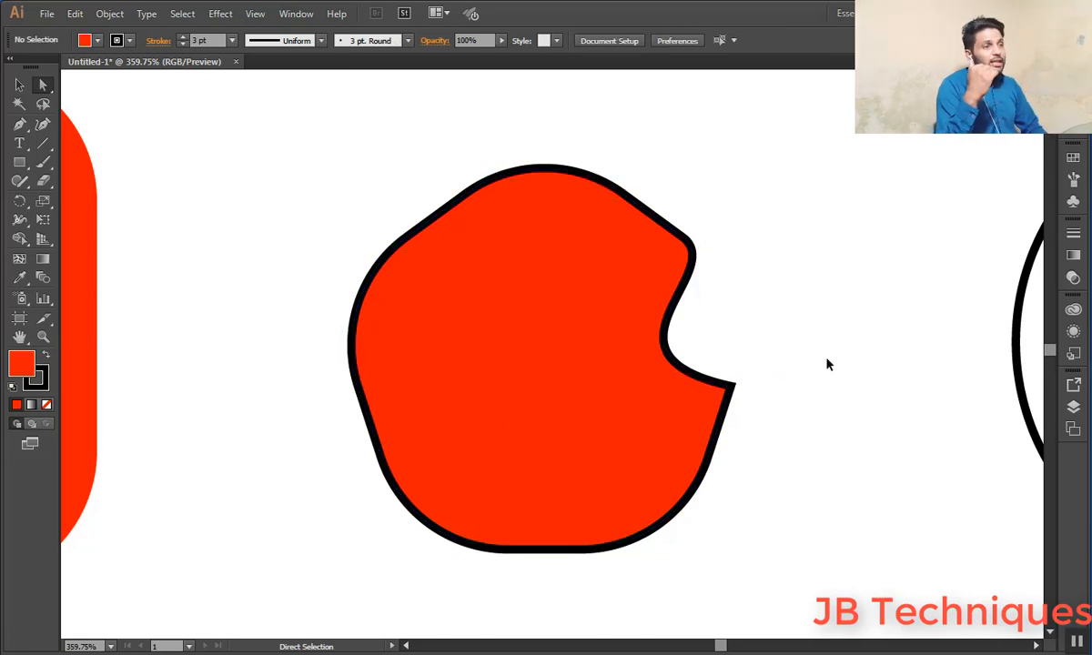
{"action": "key", "text": "ctrl+z"}
{"action": "key", "text": "ctrl+z"}
{"action": "key", "text": "ctrl+z"}
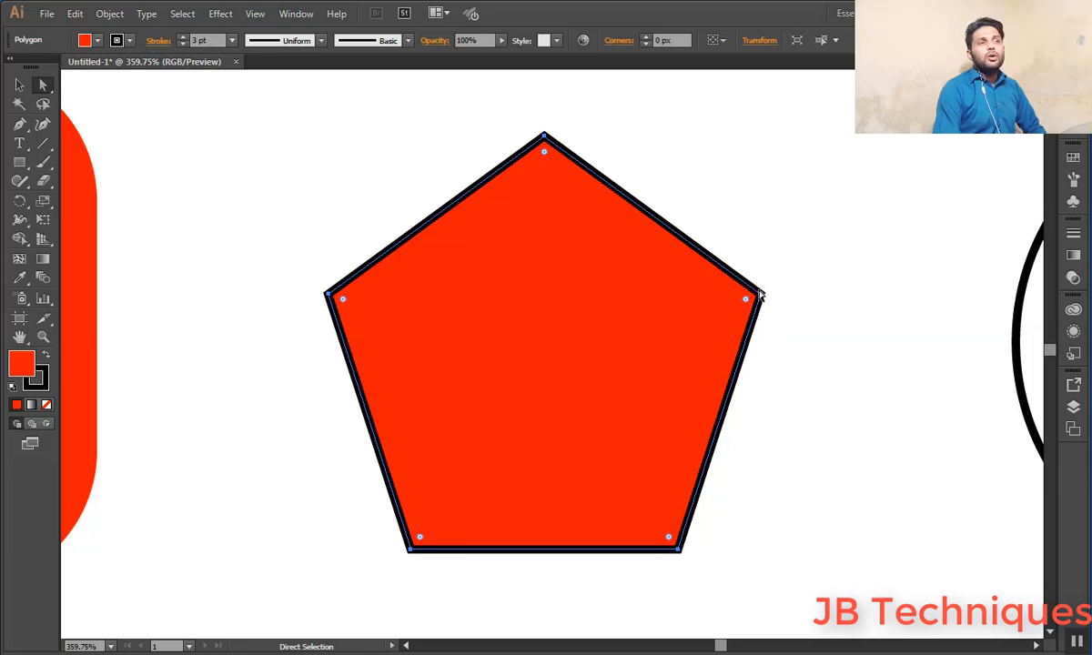
- Round only the pentagon's right corner to the maximum of about 131.75 px by selecting that single anchor point, and deselect the shape
{"action": "left_click", "coordinate": [761, 294]}
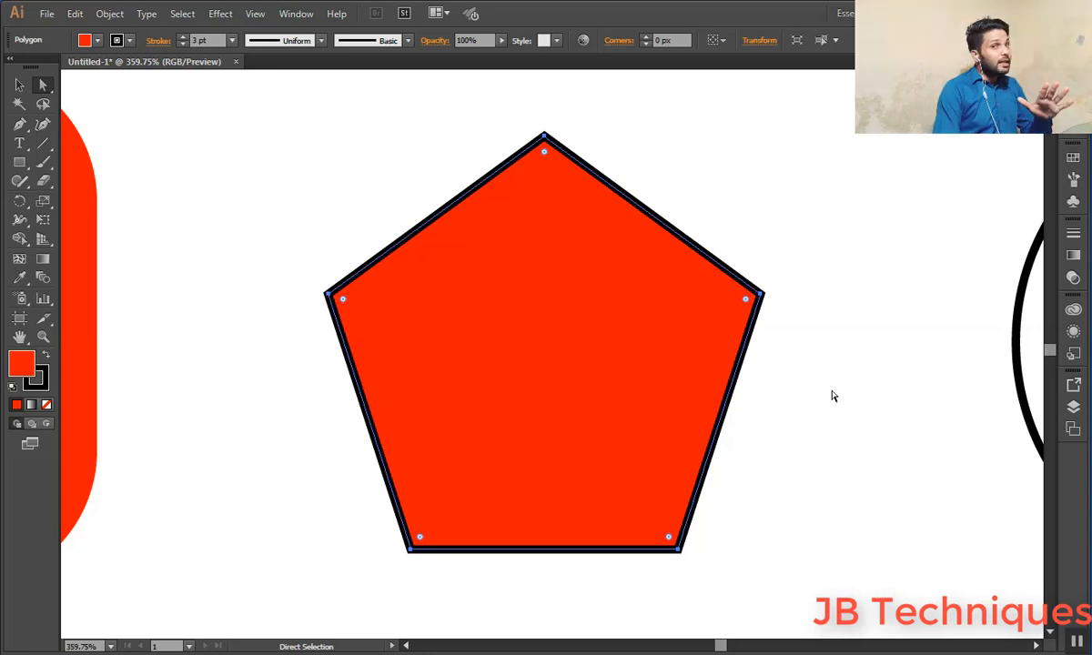
{"action": "left_click", "coordinate": [761, 300]}
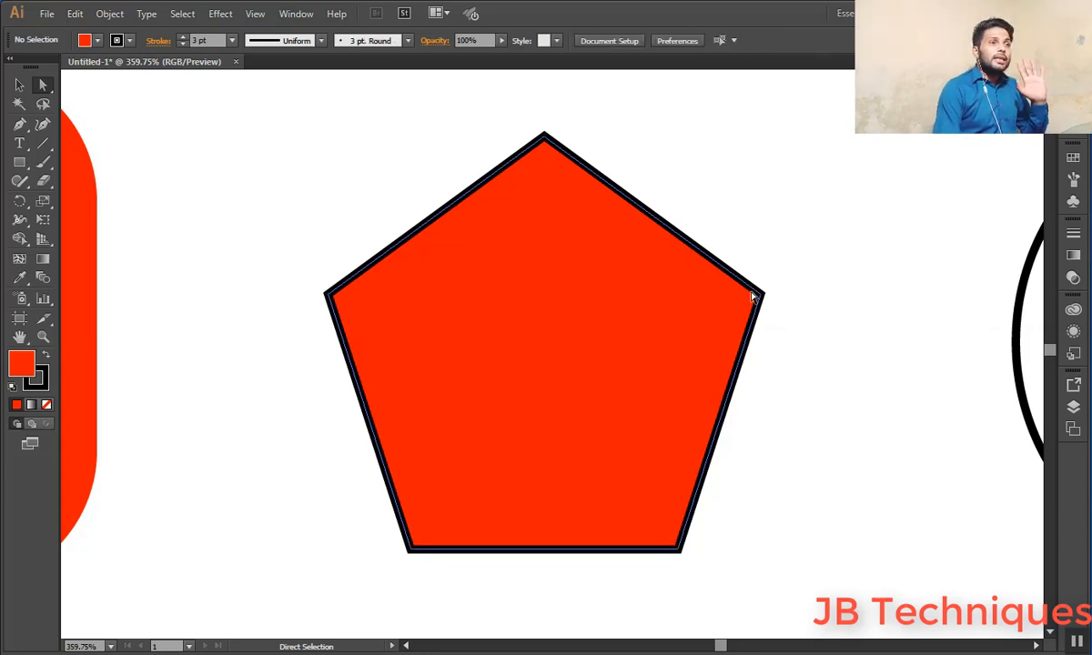
{"action": "left_click", "coordinate": [760, 295]}
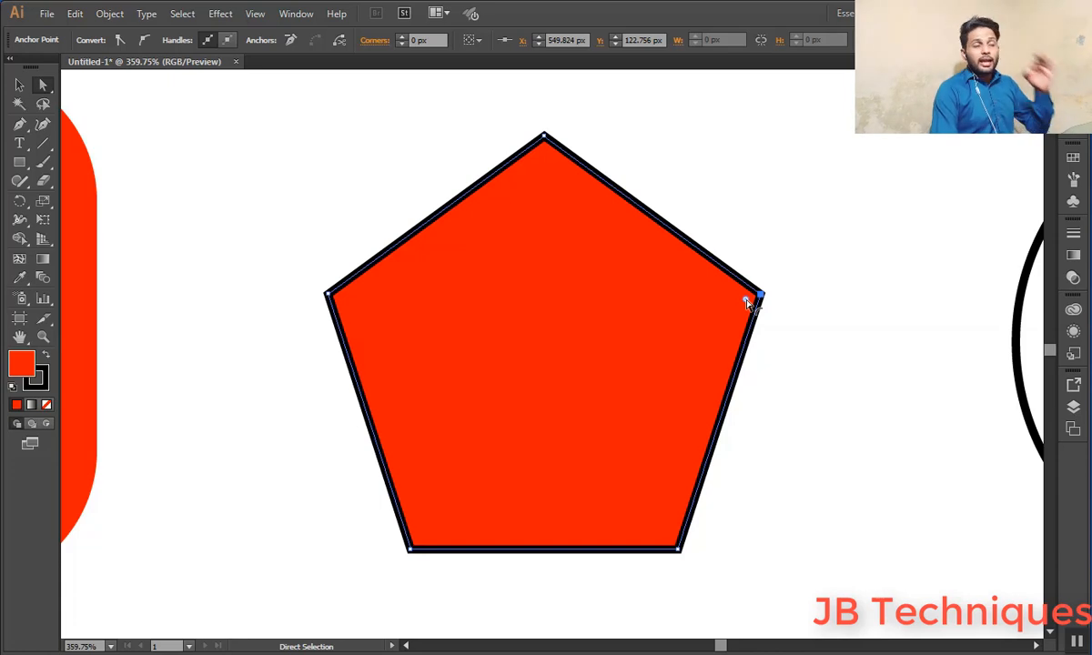
{"action": "left_click_drag", "start_coordinate": [748, 303], "coordinate": [248, 361]}
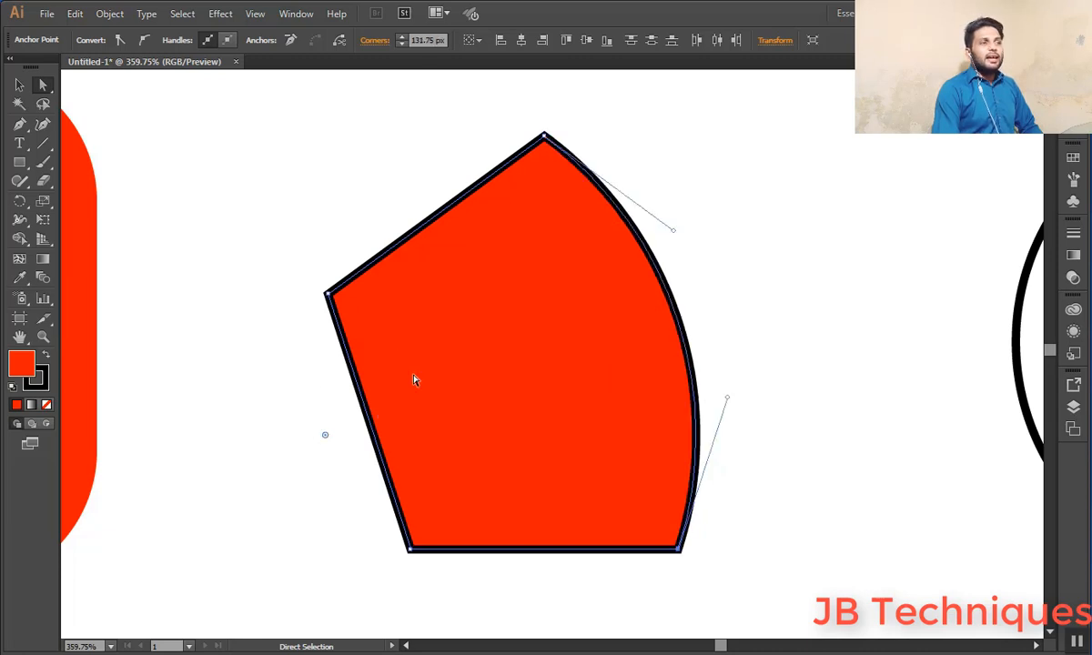
{"action": "left_click", "coordinate": [876, 289]}
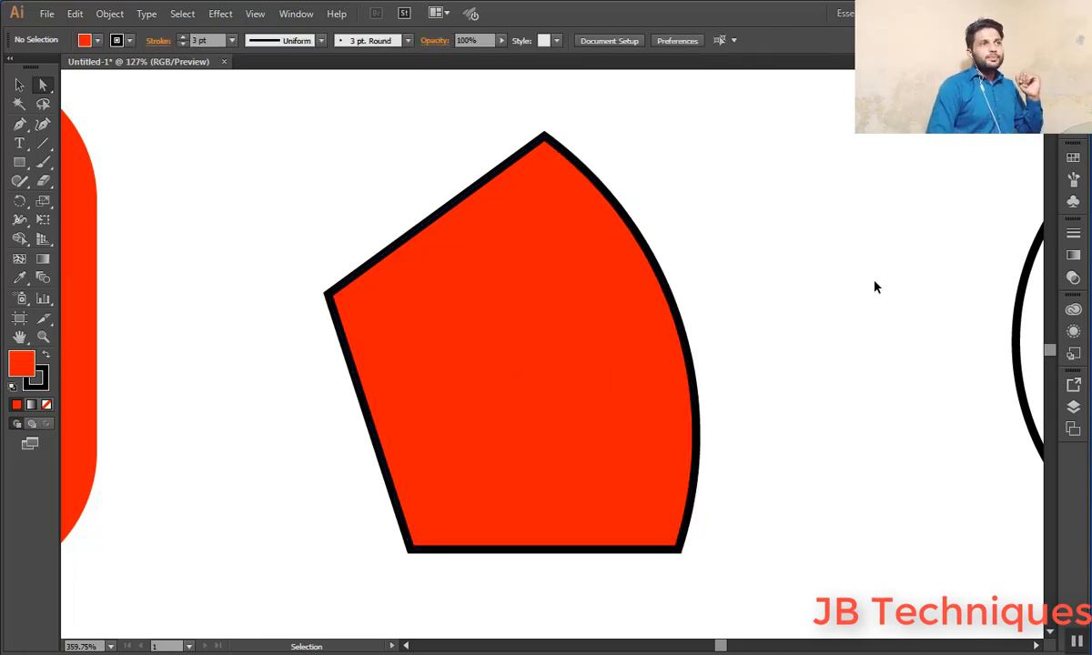
- Select the red play-button group with the Selection tool and ungroup it
{"action": "key", "text": "ctrl+0"}
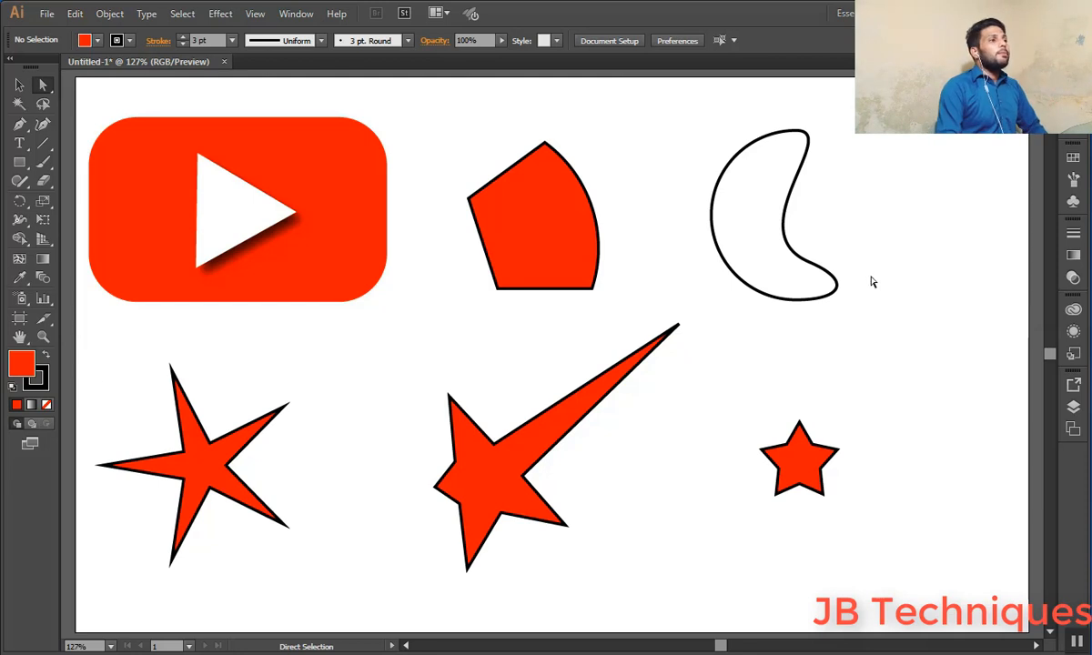
{"action": "left_click", "coordinate": [43, 337]}
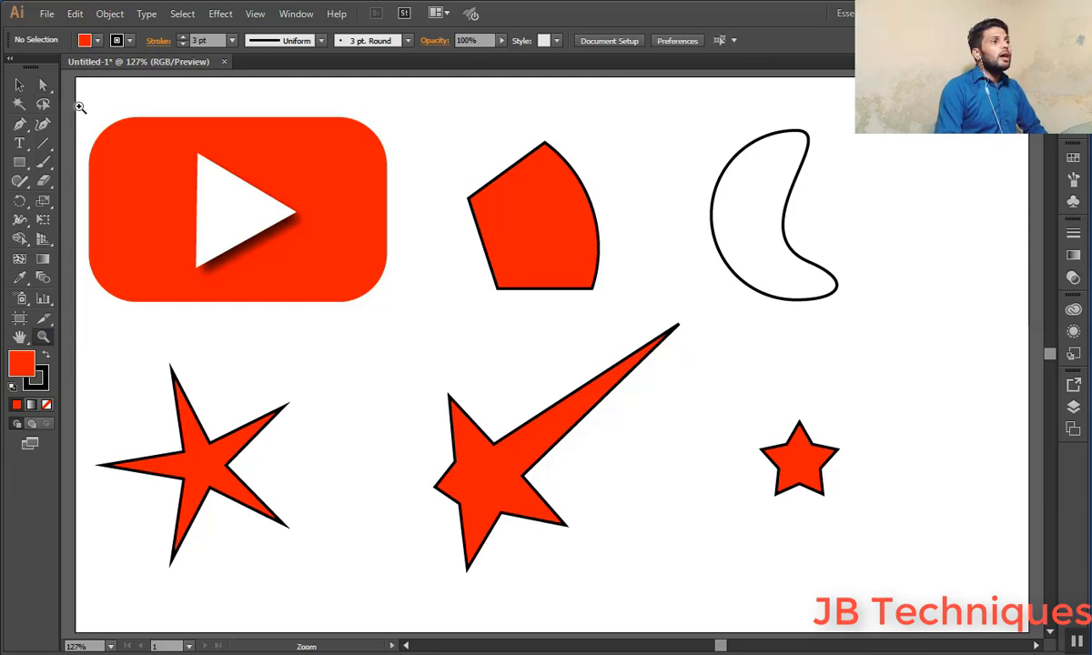
{"action": "left_click_drag", "start_coordinate": [79, 107], "coordinate": [476, 361]}
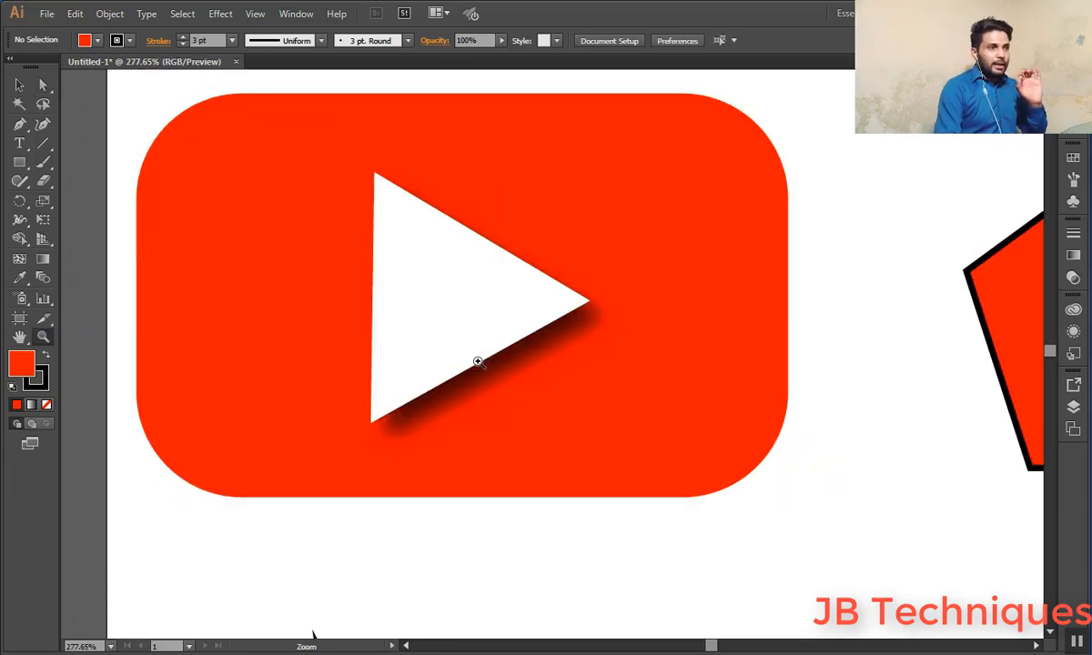
{"action": "scroll", "coordinate": [507, 337], "scroll_direction": "up", "scroll_amount": 1}
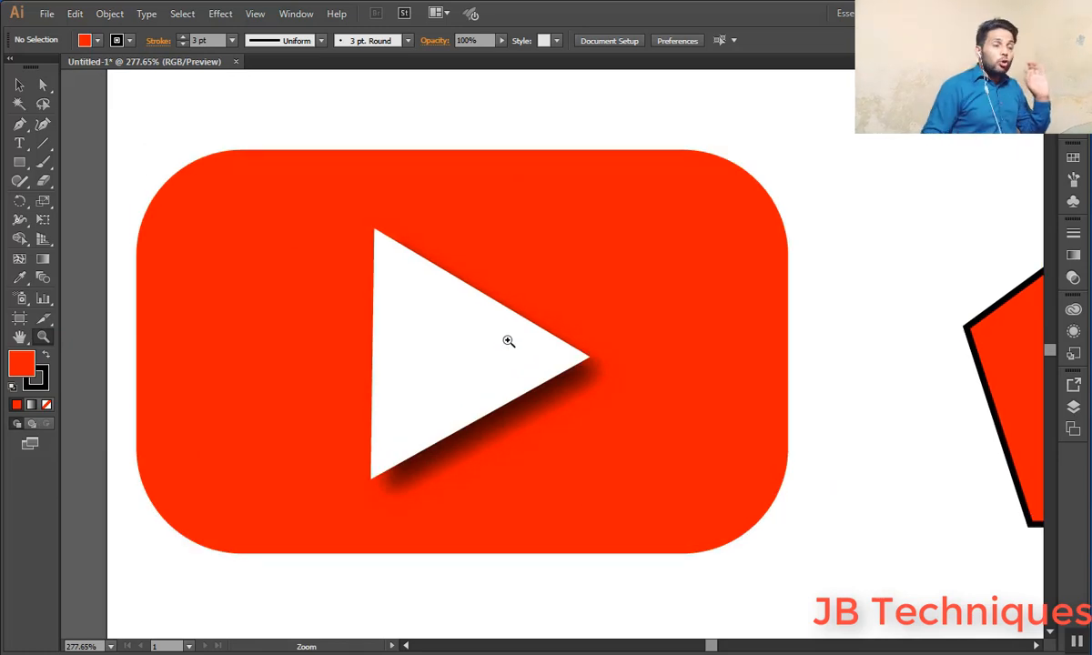
{"action": "key", "text": "v"}
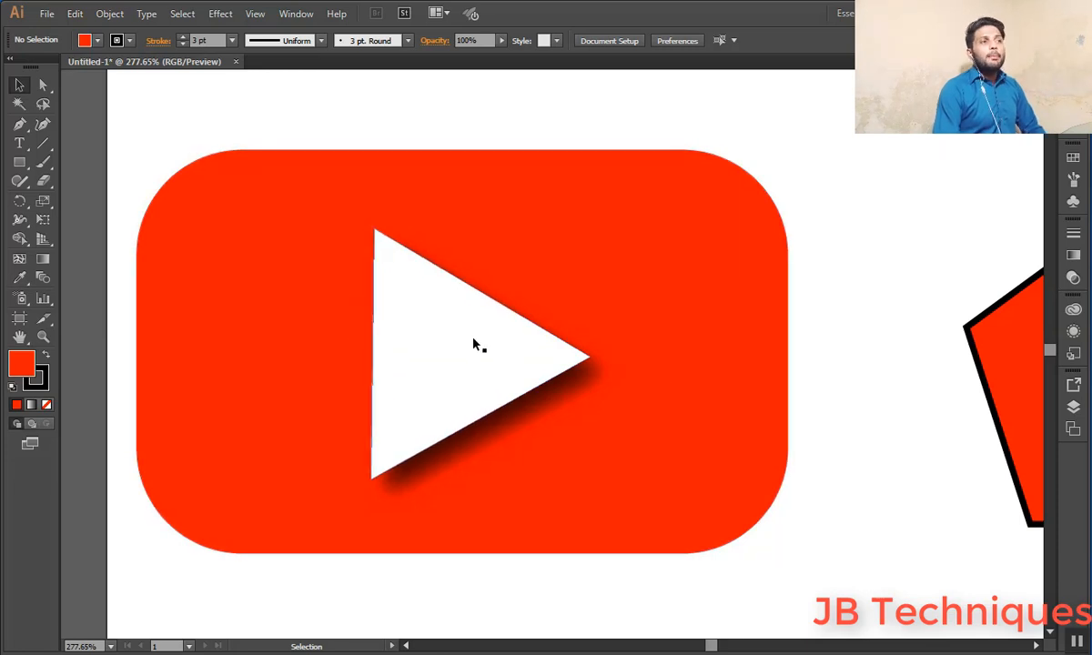
{"action": "left_click", "coordinate": [575, 361]}
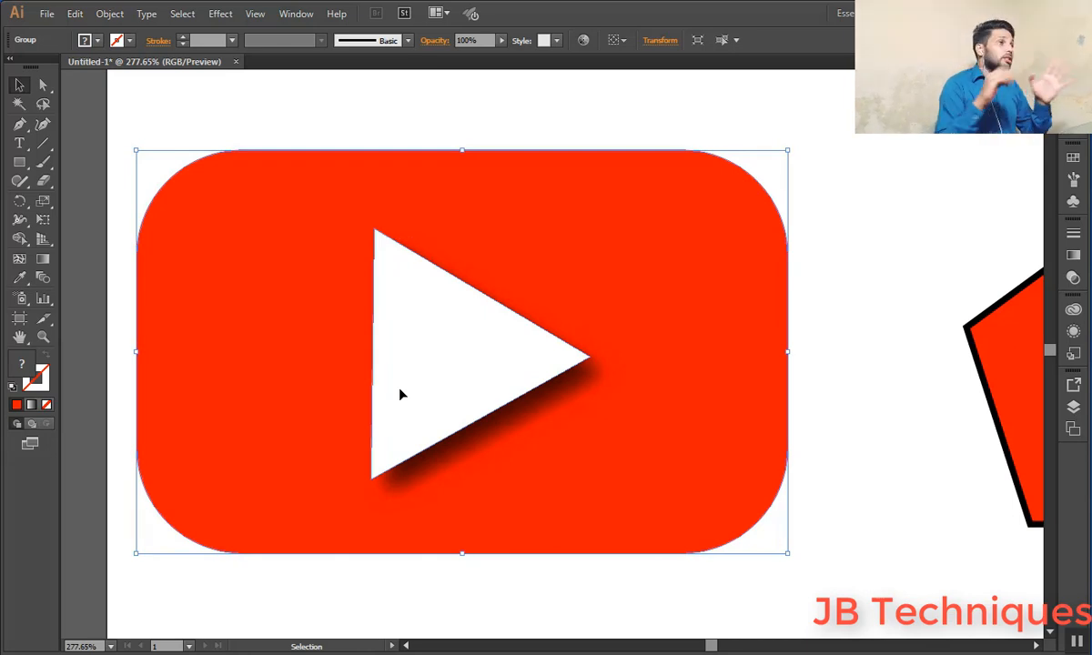
{"action": "left_click", "coordinate": [104, 14]}
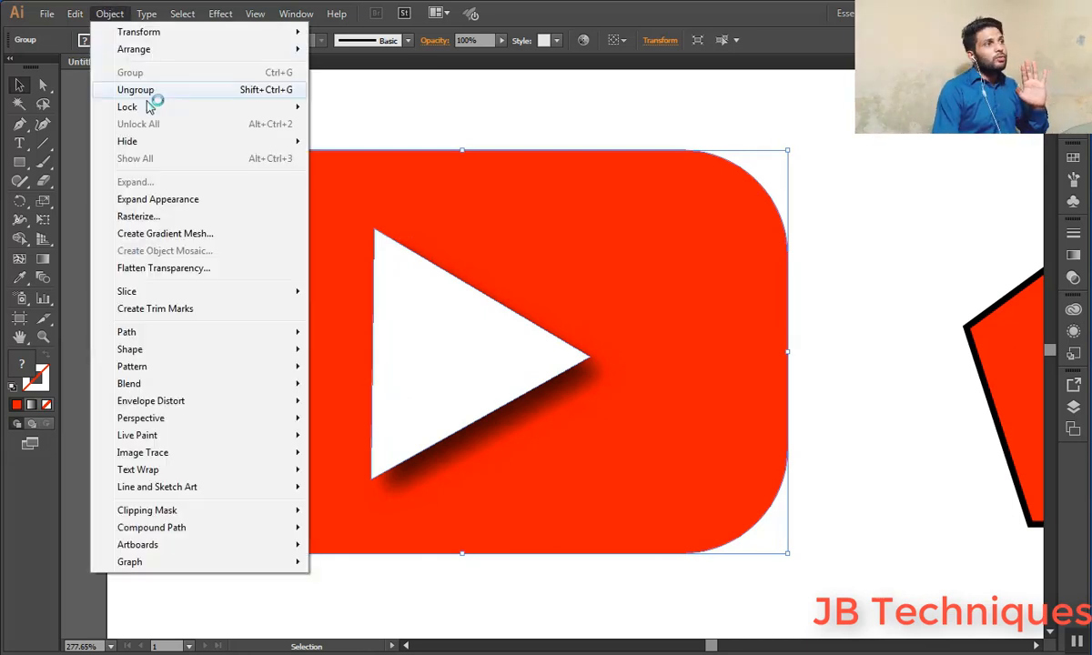